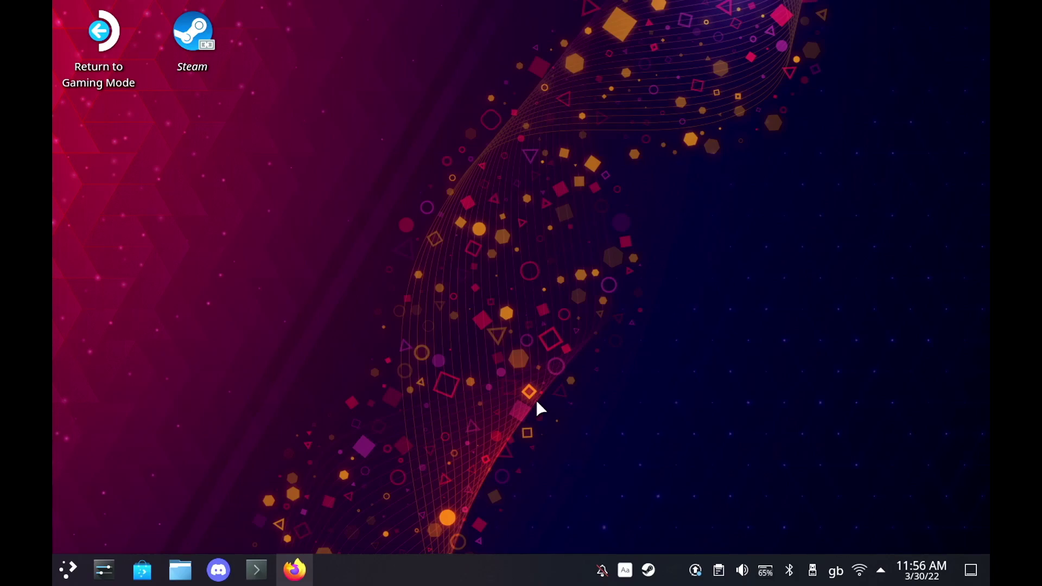
{"action": "left_click", "coordinate": [295, 569]}
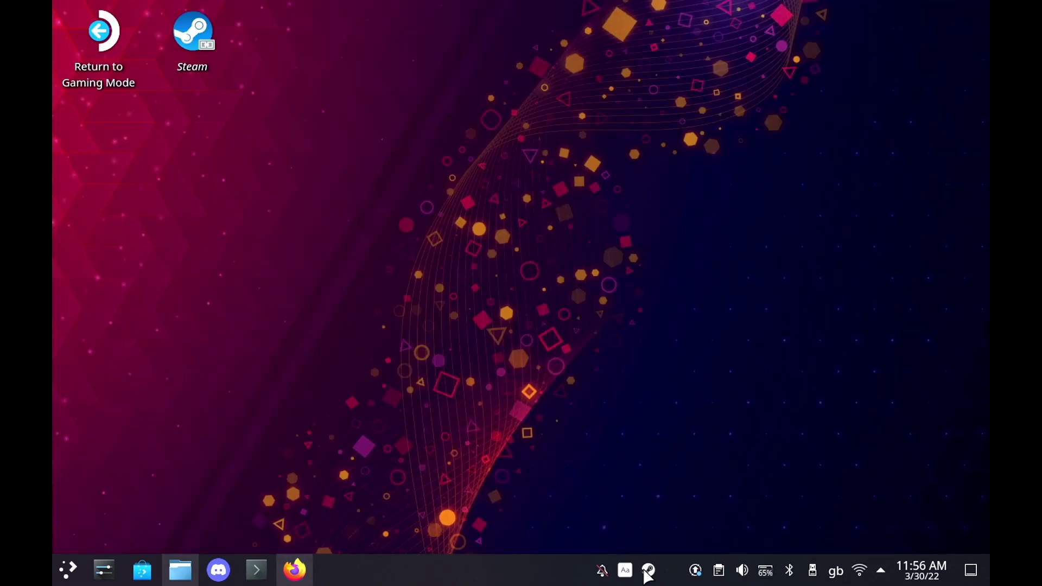
Step: Open the Steam library and start adding a non-Steam game
{"action": "right_click", "coordinate": [647, 575]}
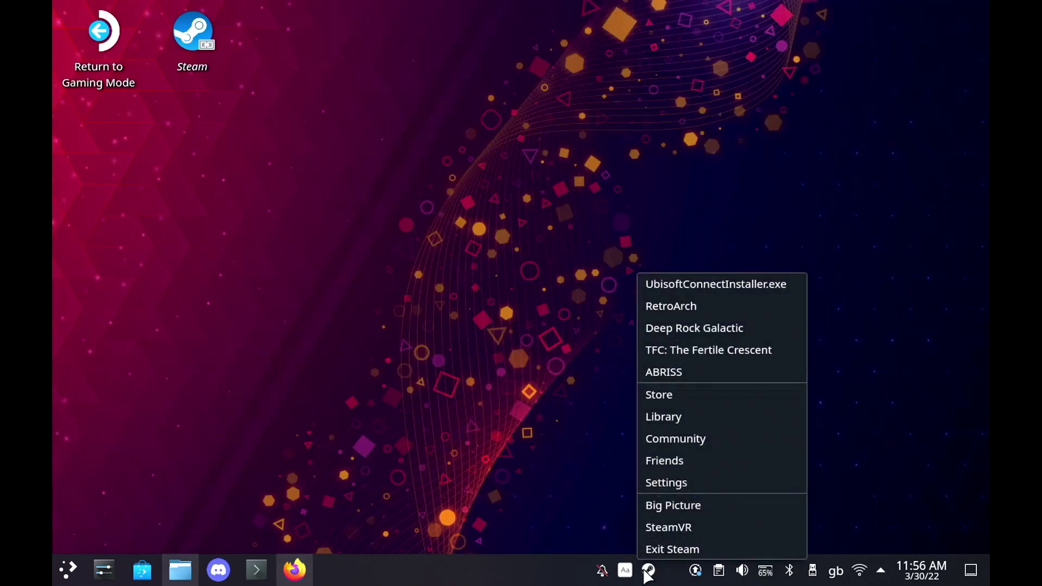
{"action": "left_click", "coordinate": [657, 420]}
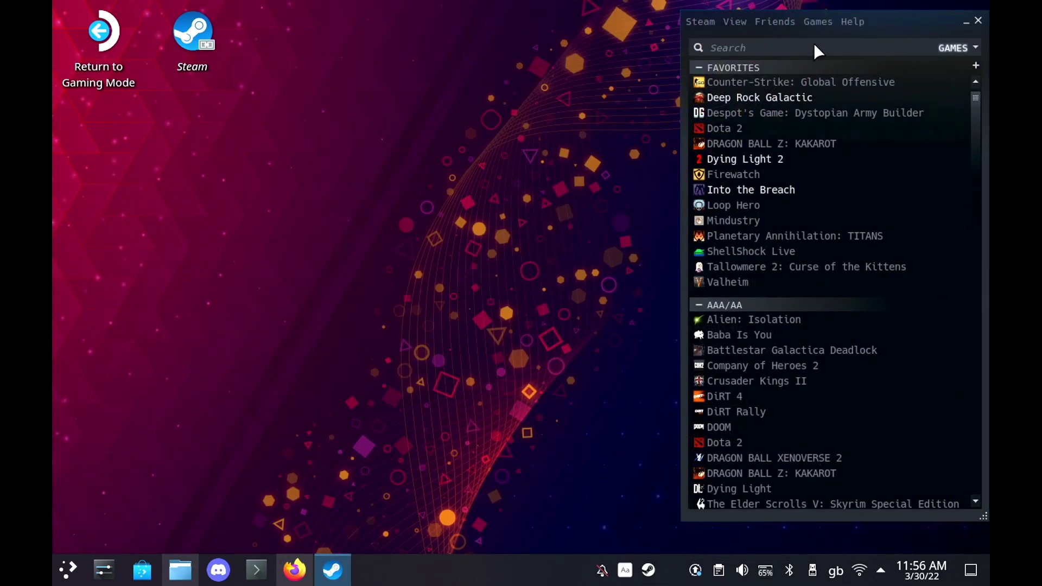
{"action": "left_click", "coordinate": [816, 17]}
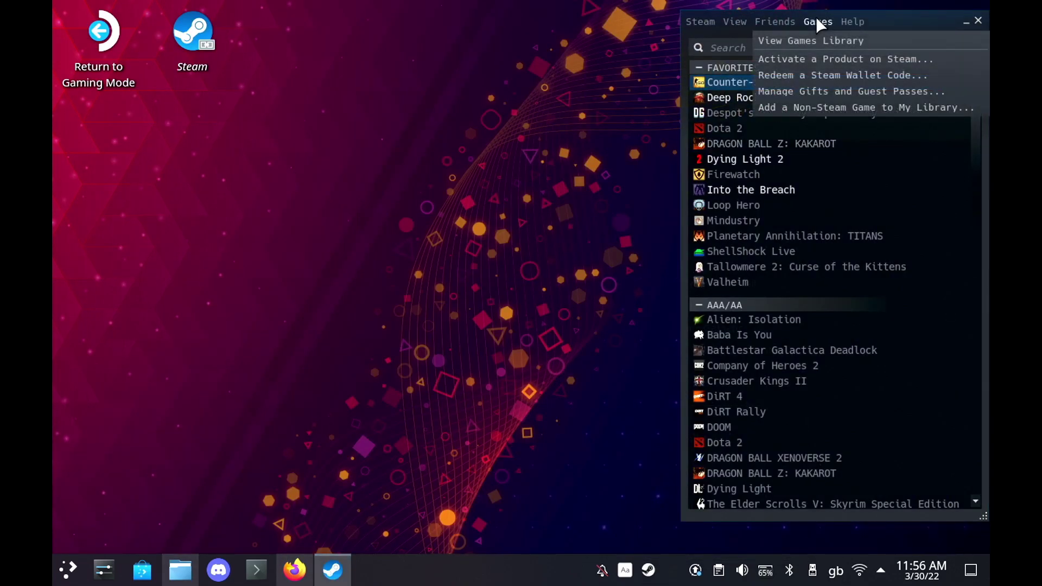
{"action": "left_click", "coordinate": [777, 106]}
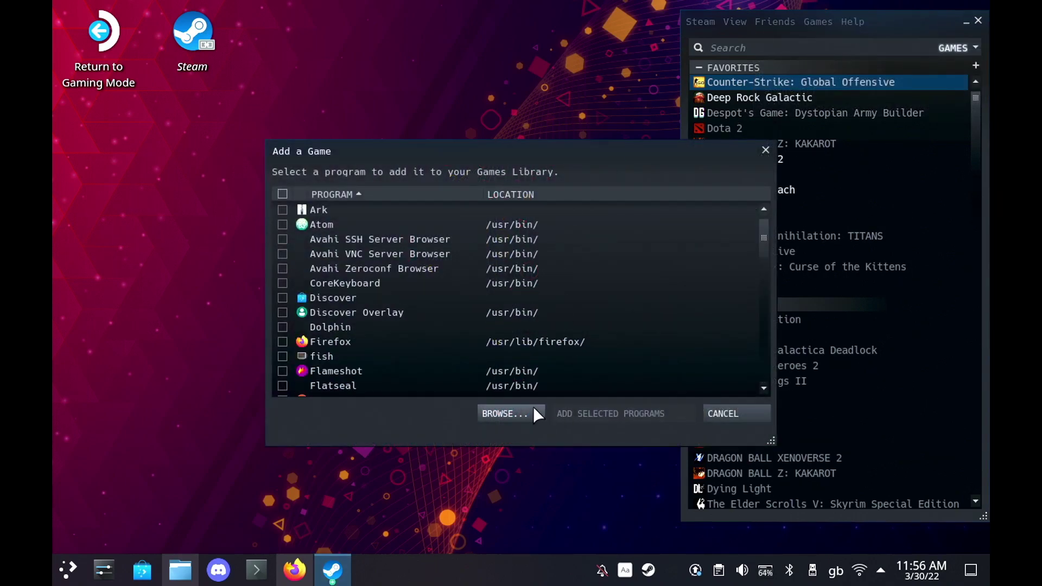
Step: Show all file types in the Downloads folder and add UbisoftConnectInstaller.exe to the library
{"action": "left_click", "coordinate": [505, 413]}
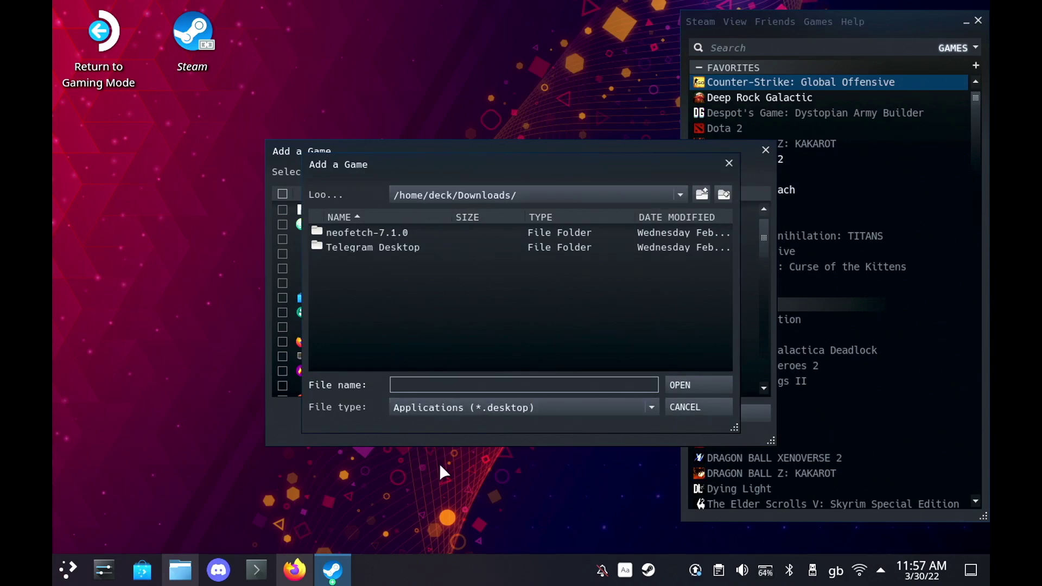
{"action": "left_click", "coordinate": [444, 407]}
{"action": "left_click", "coordinate": [430, 425]}
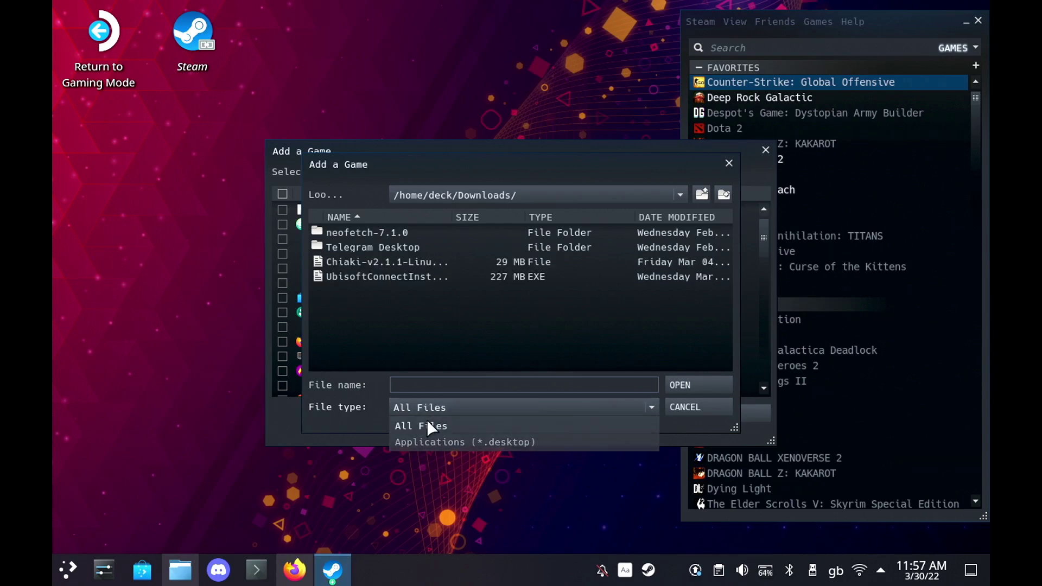
{"action": "left_click", "coordinate": [386, 278]}
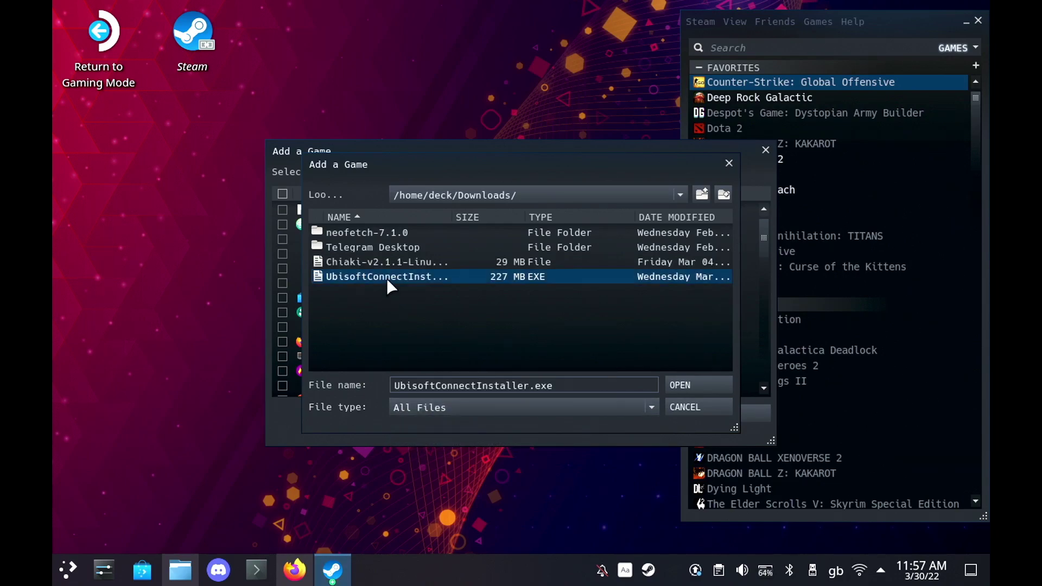
{"action": "left_click", "coordinate": [677, 385]}
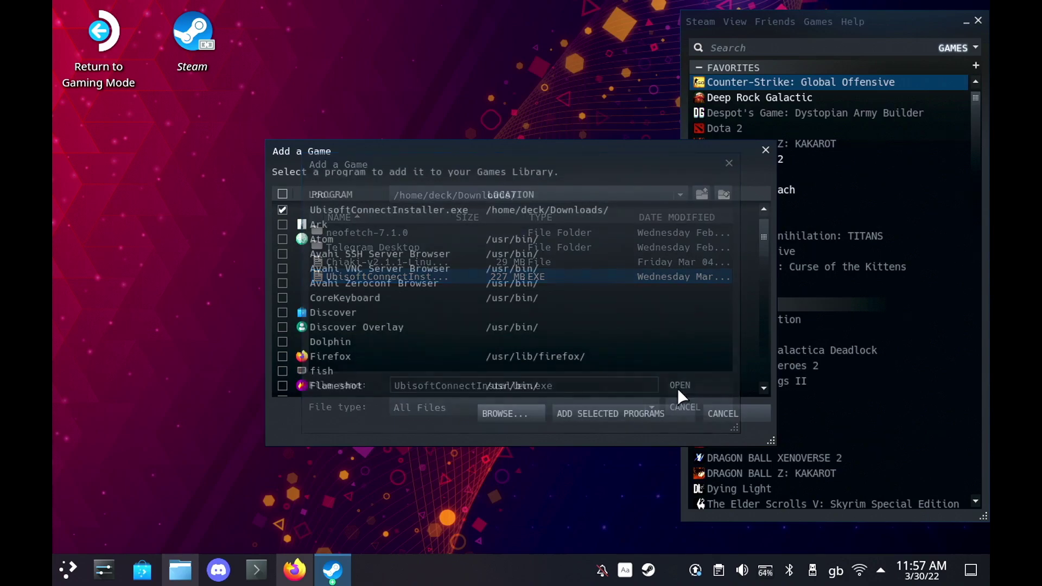
{"action": "left_click", "coordinate": [645, 412]}
Step: Search the library for "ubi" and open the properties of UbisoftConnectInstaller.exe
{"action": "left_click", "coordinate": [730, 45]}
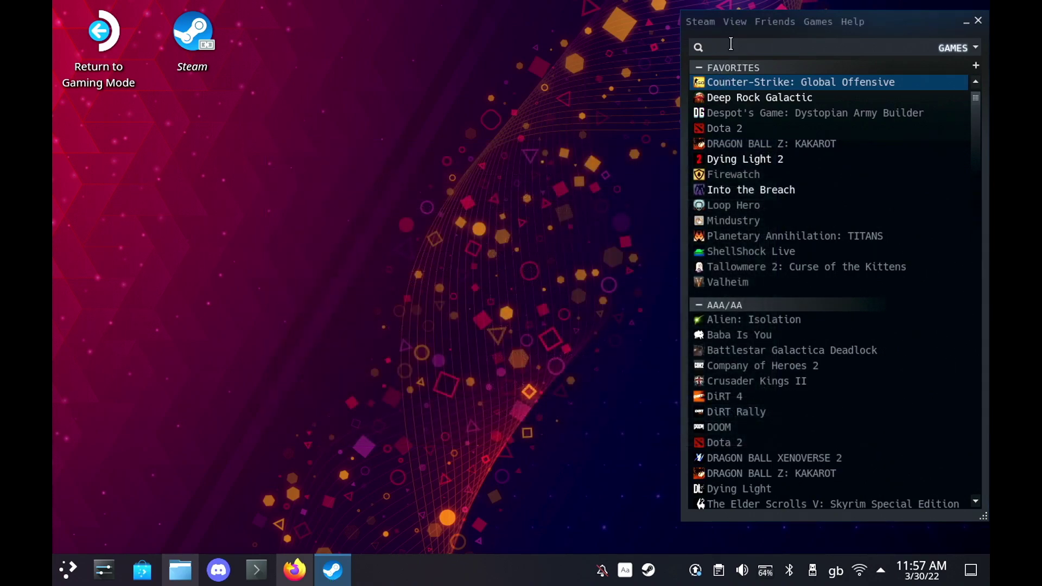
{"action": "type", "text": "ubi"}
{"action": "right_click", "coordinate": [731, 160]}
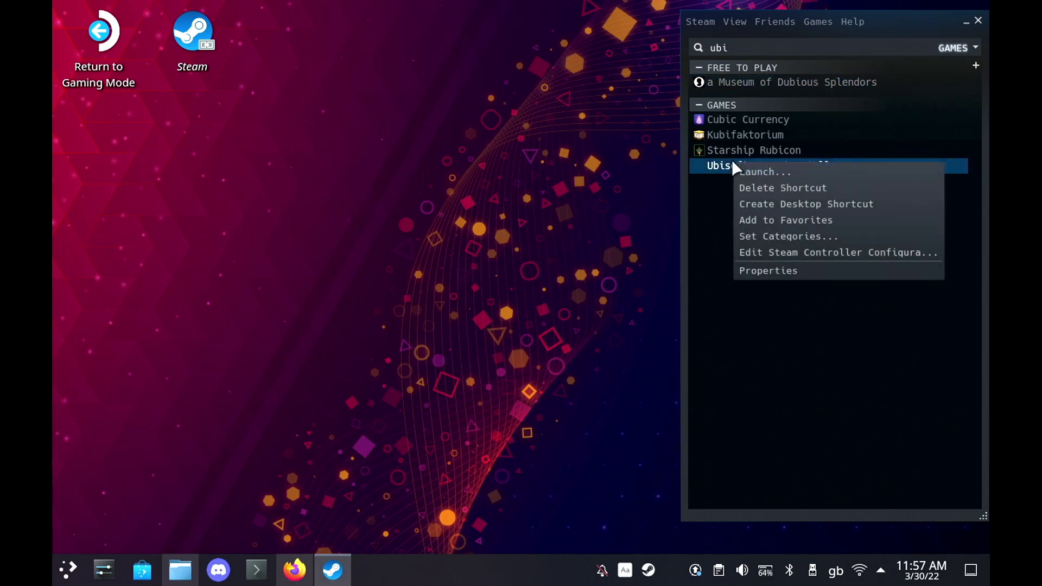
{"action": "left_click", "coordinate": [783, 270]}
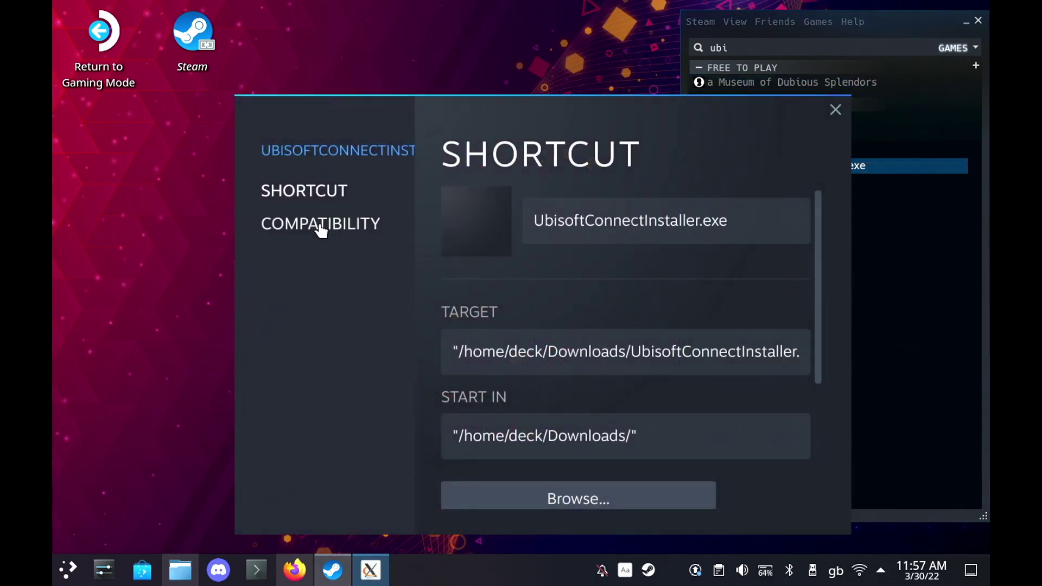
Step: Force the installer shortcut to use Proton Experimental as its Steam Play compatibility tool, and close its properties
{"action": "left_click", "coordinate": [319, 224]}
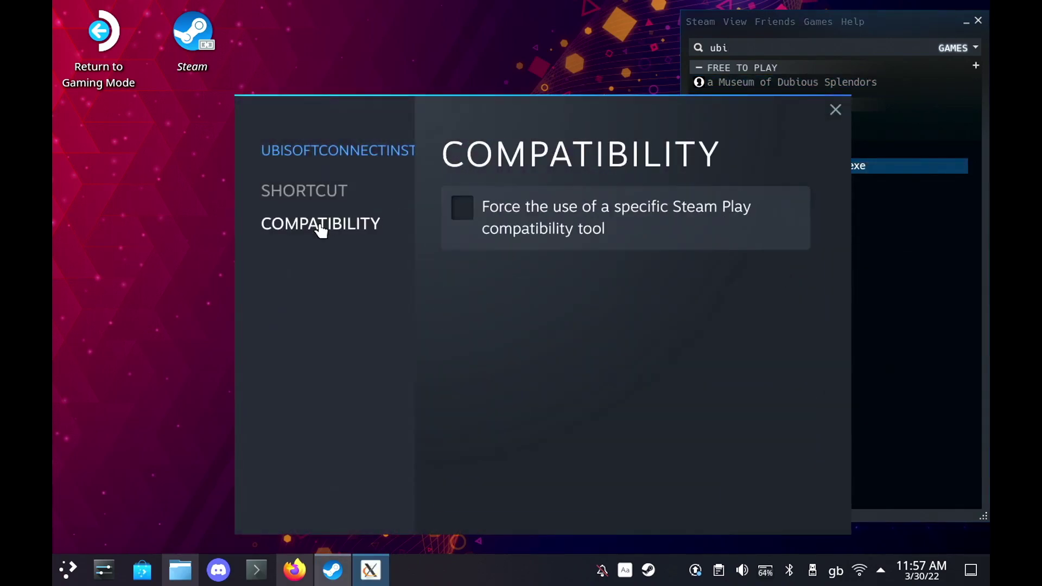
{"action": "left_click", "coordinate": [502, 219]}
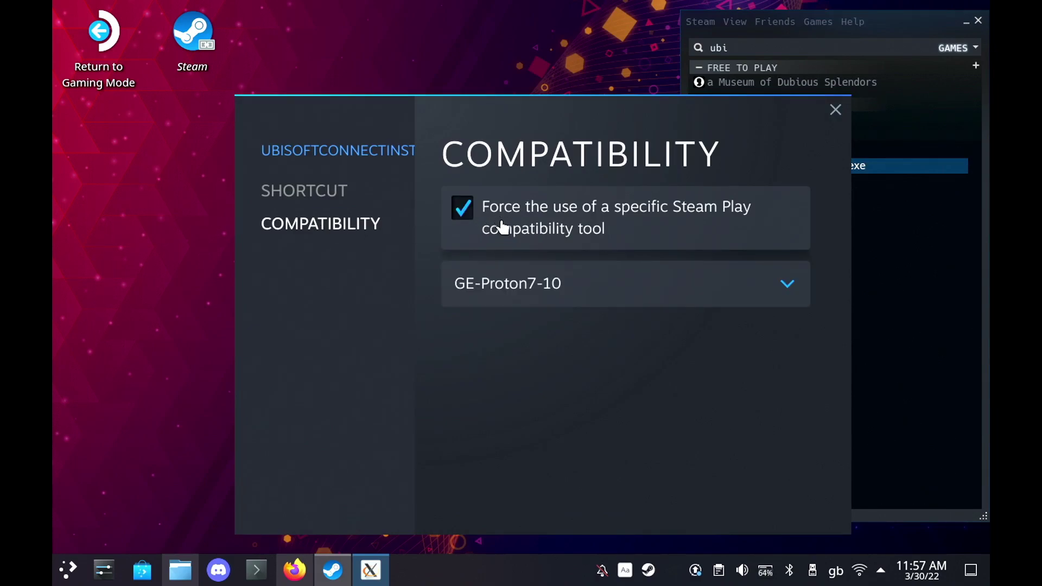
{"action": "left_click", "coordinate": [497, 280]}
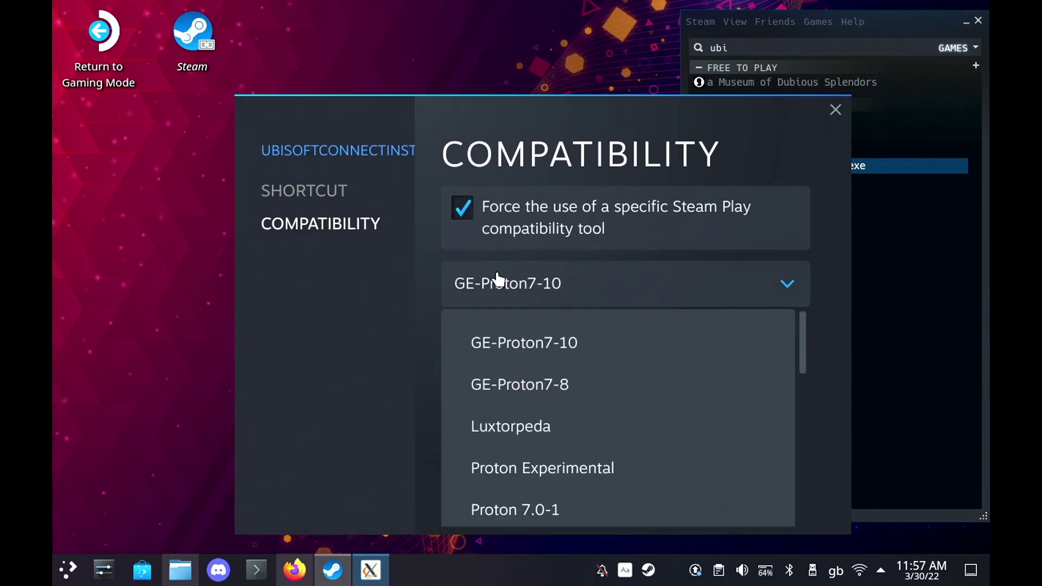
{"action": "left_click", "coordinate": [476, 466]}
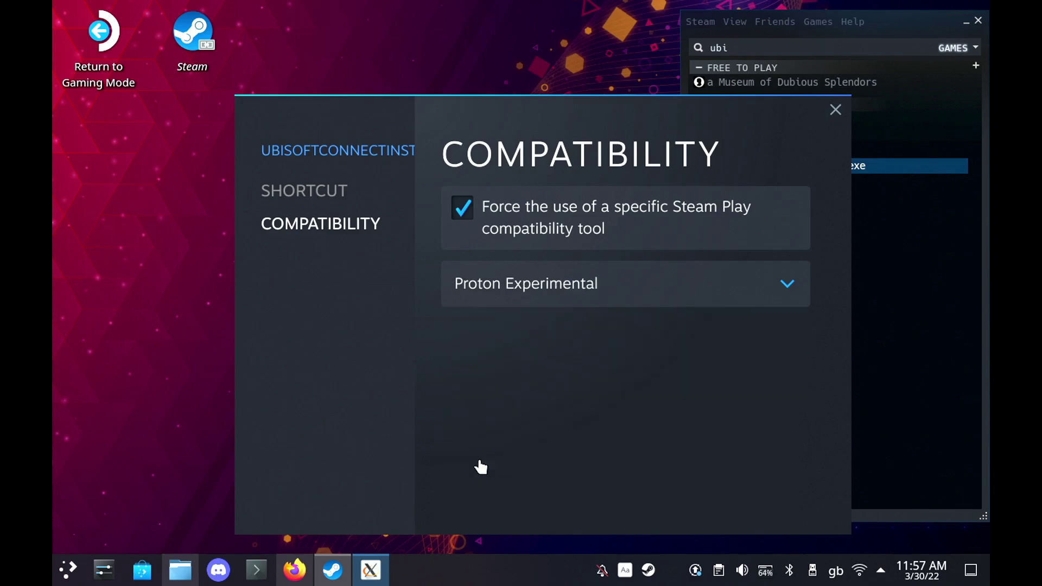
{"action": "left_click", "coordinate": [834, 111]}
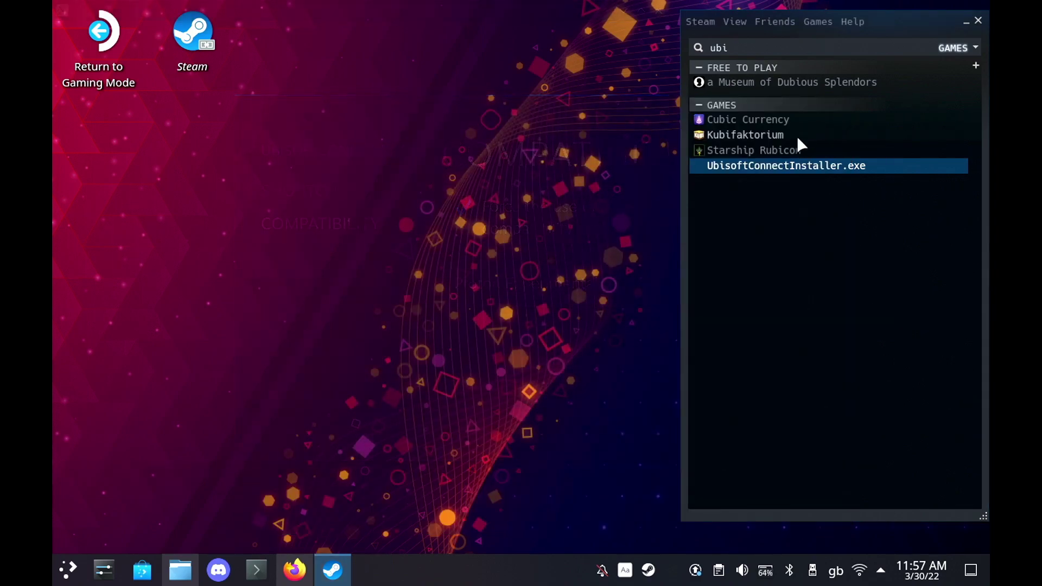
Step: Launch UbisoftConnectInstaller.exe, install Ubisoft Connect in English, and finish setup with Run Ubisoft Connect turned off
{"action": "double_click", "coordinate": [758, 166]}
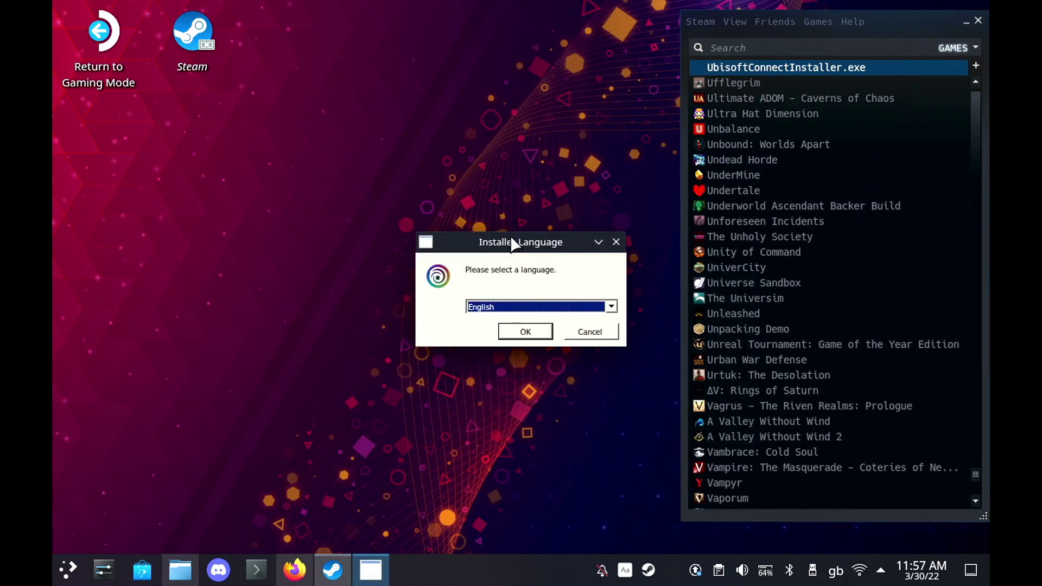
{"action": "left_click", "coordinate": [528, 331]}
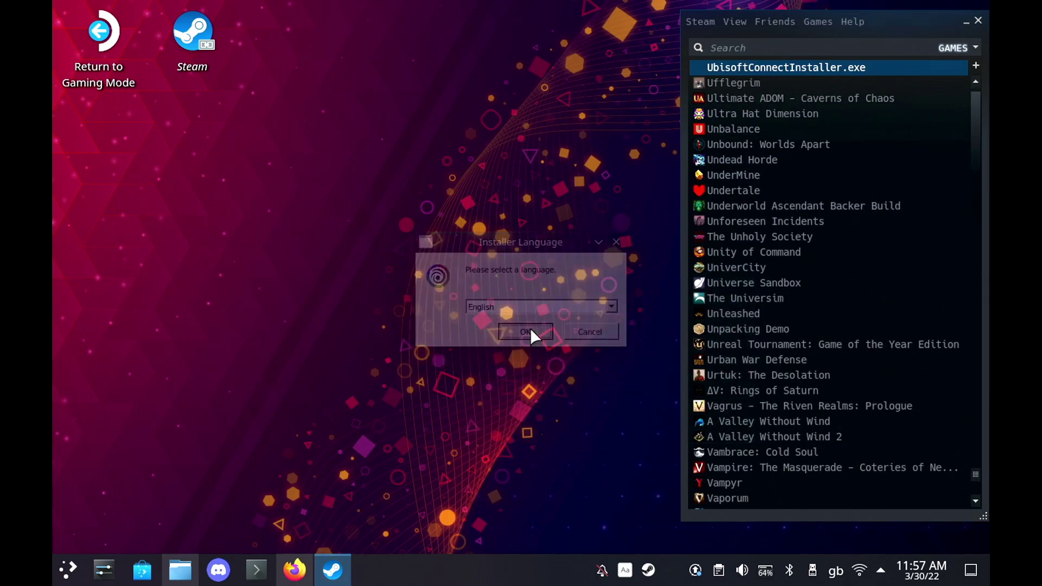
{"action": "left_click", "coordinate": [603, 416]}
{"action": "left_click", "coordinate": [603, 415]}
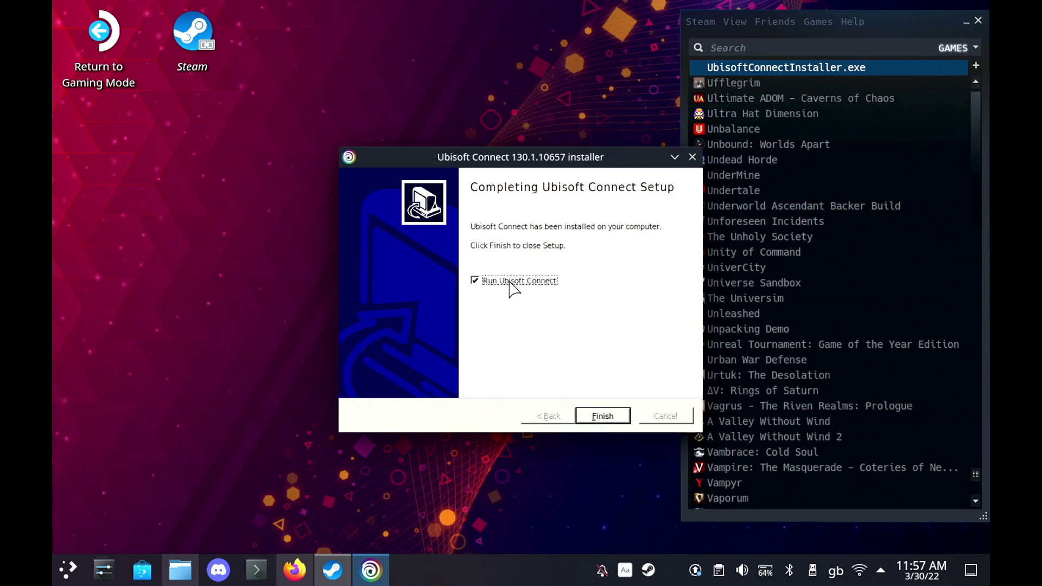
{"action": "left_click", "coordinate": [510, 282]}
{"action": "left_click", "coordinate": [585, 414]}
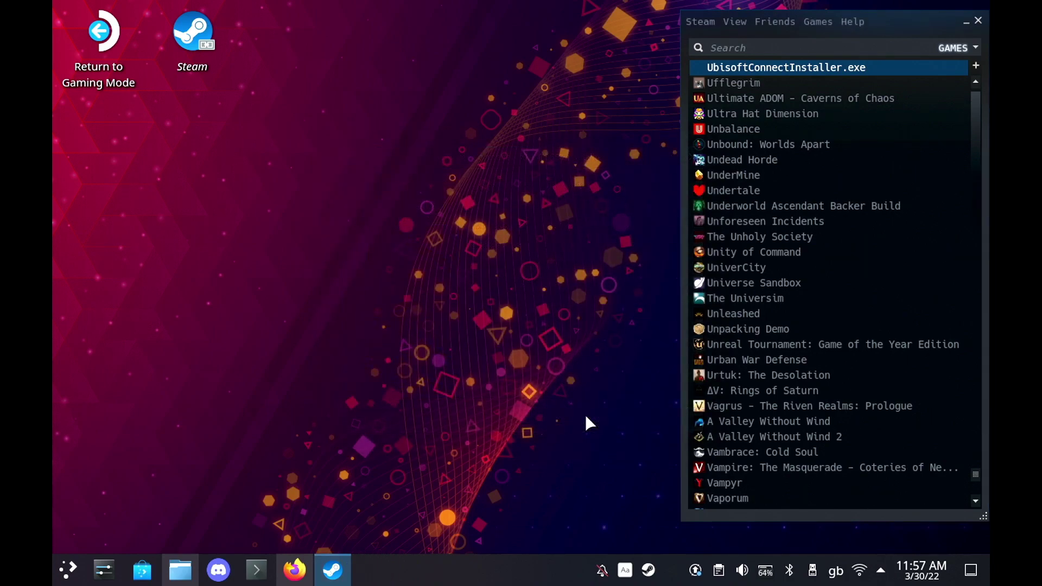
Step: Open the UbisoftConnectInstaller.exe shortcut's properties and start browsing for a new target file
{"action": "right_click", "coordinate": [770, 64]}
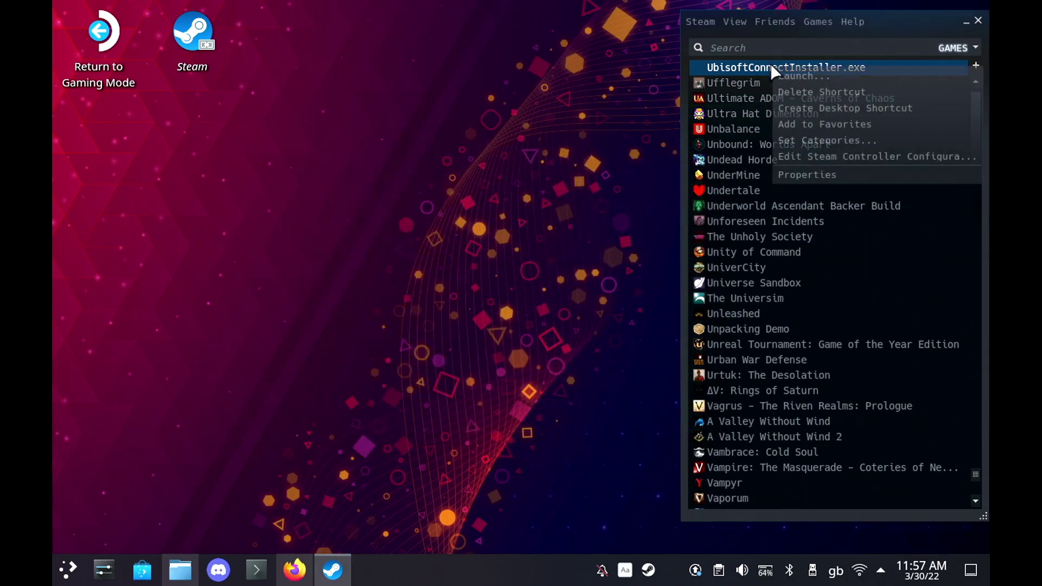
{"action": "left_click", "coordinate": [822, 175]}
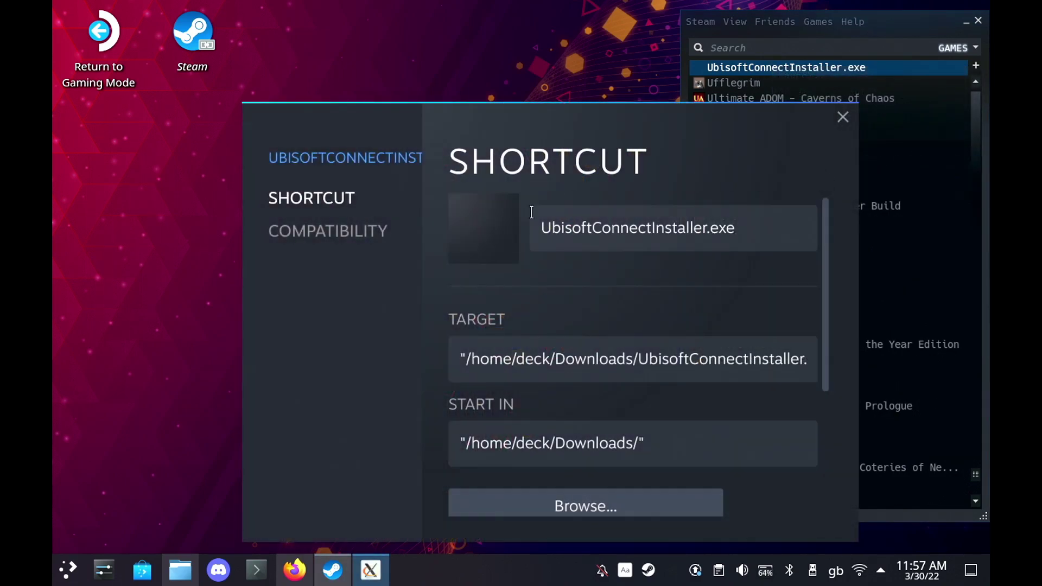
{"action": "scroll", "coordinate": [814, 304], "scroll_direction": "down", "scroll_amount": 2}
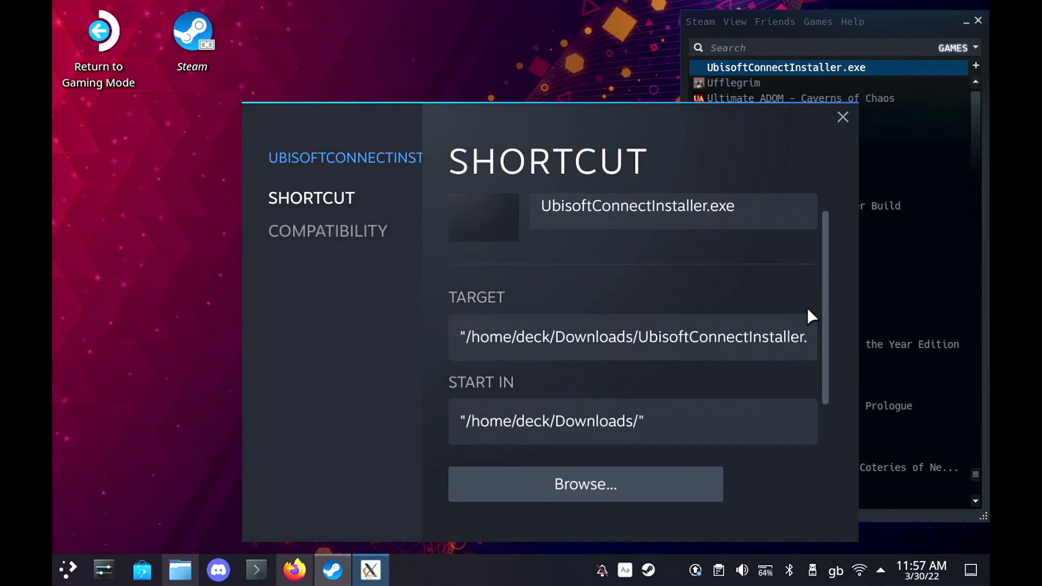
{"action": "left_click", "coordinate": [497, 458]}
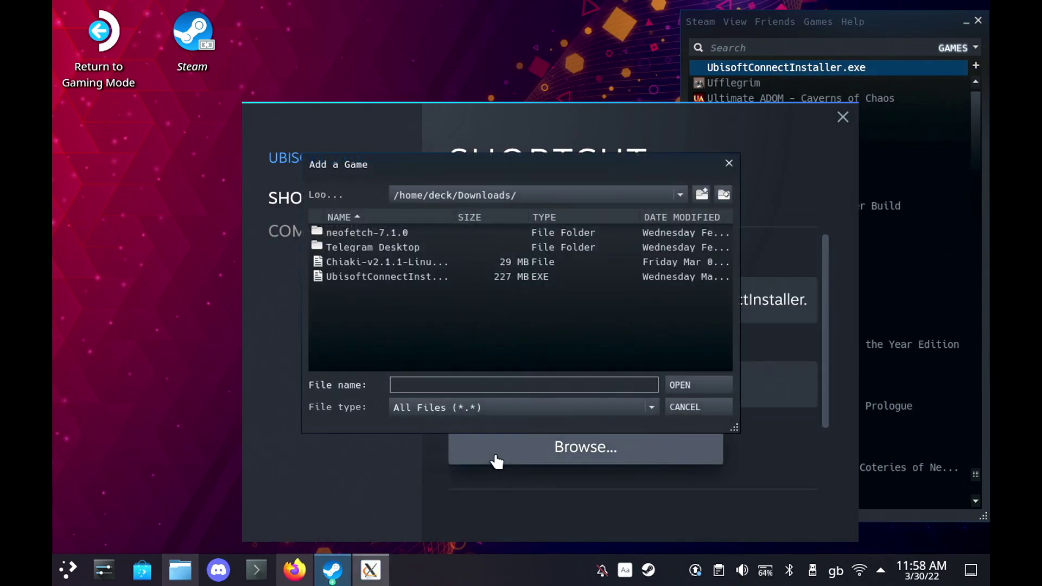
Step: Browse to /home/deck/.steam/root/steamapps/compatdata and widen the file dialog to show full modification dates
{"action": "left_click", "coordinate": [555, 198]}
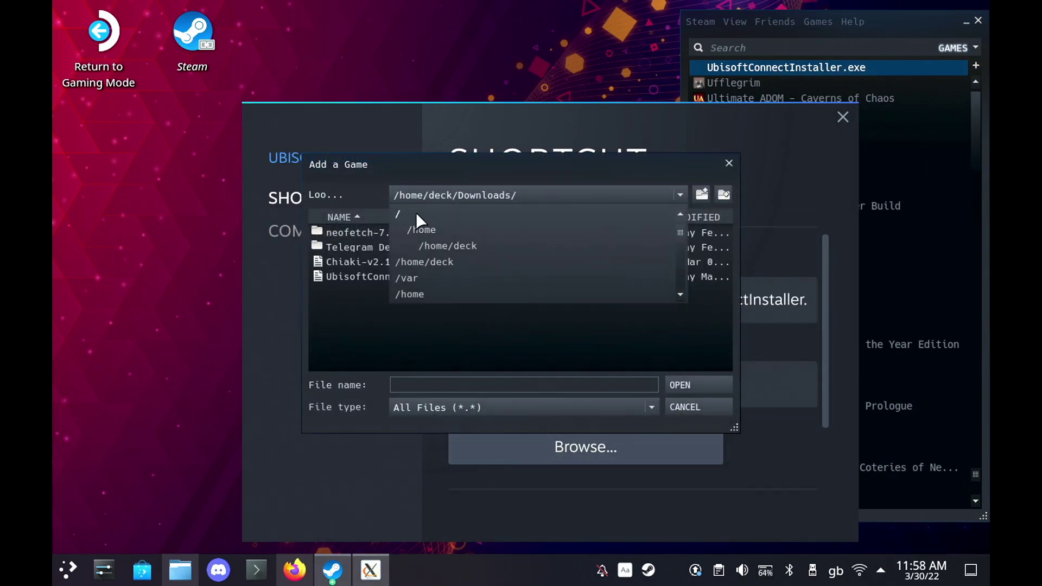
{"action": "left_click", "coordinate": [448, 245]}
{"action": "left_click_drag", "start_coordinate": [722, 245], "coordinate": [722, 278]}
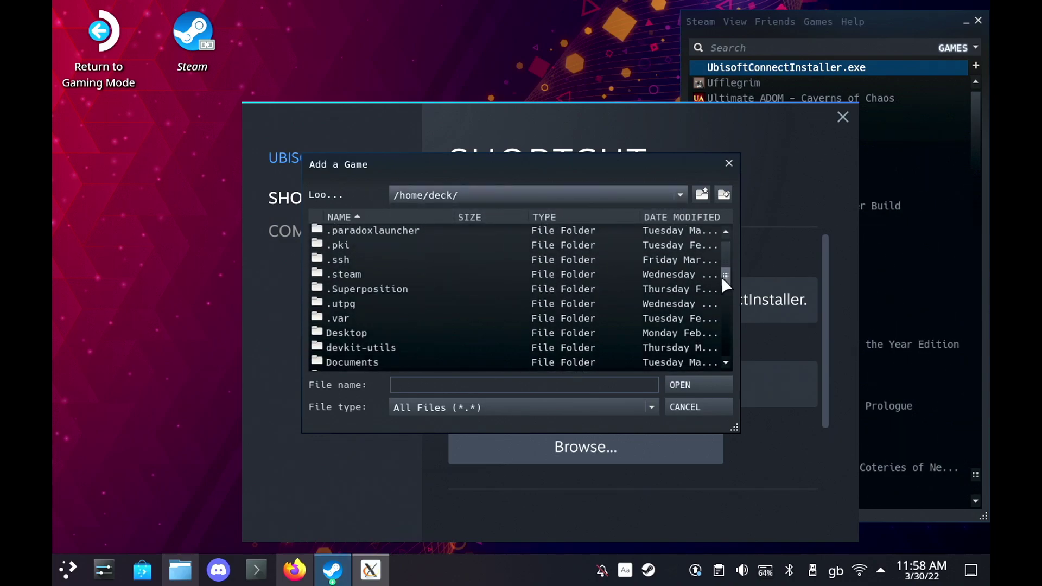
{"action": "double_click", "coordinate": [346, 275]}
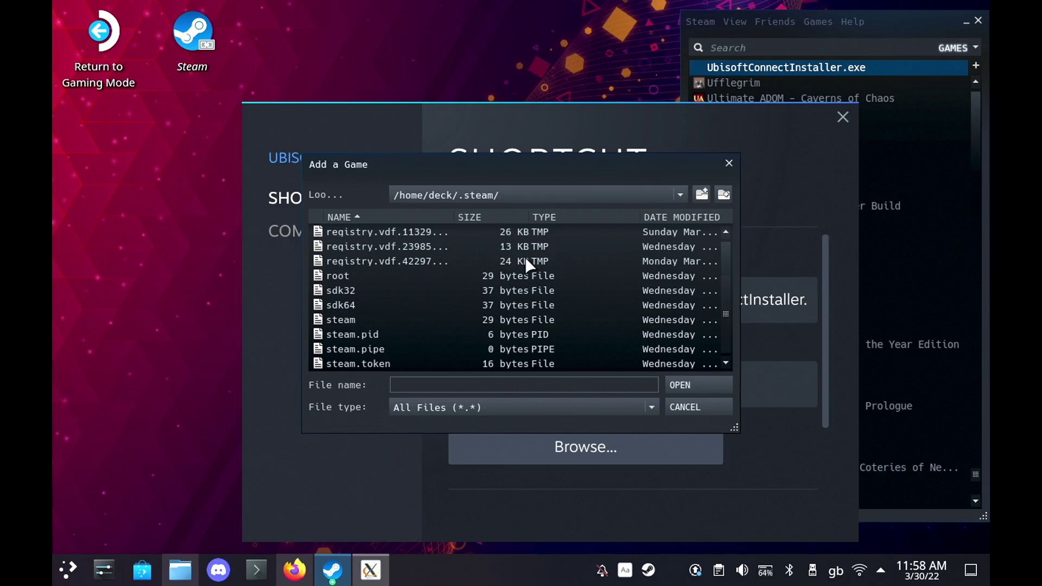
{"action": "double_click", "coordinate": [336, 276]}
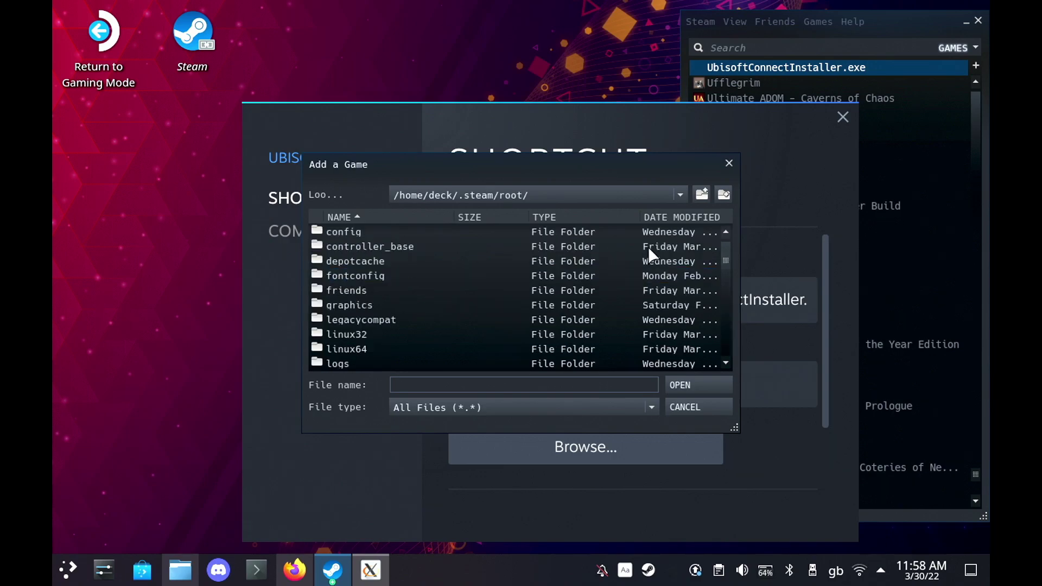
{"action": "left_click_drag", "start_coordinate": [724, 259], "coordinate": [868, 264]}
{"action": "double_click", "coordinate": [352, 303]}
{"action": "double_click", "coordinate": [402, 247]}
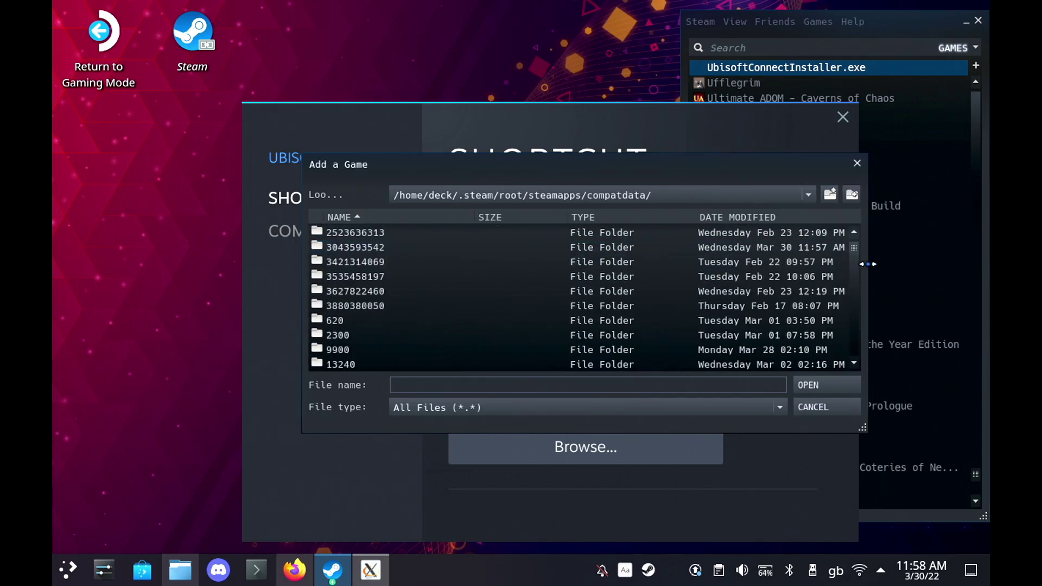
{"action": "left_click", "coordinate": [740, 243]}
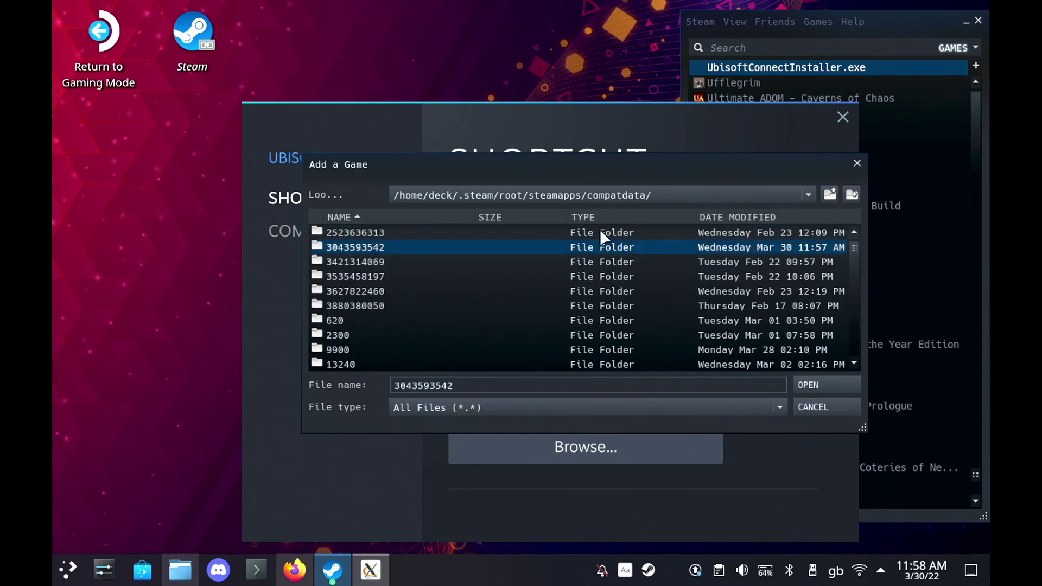
{"action": "left_click", "coordinate": [840, 387]}
{"action": "double_click", "coordinate": [350, 229]}
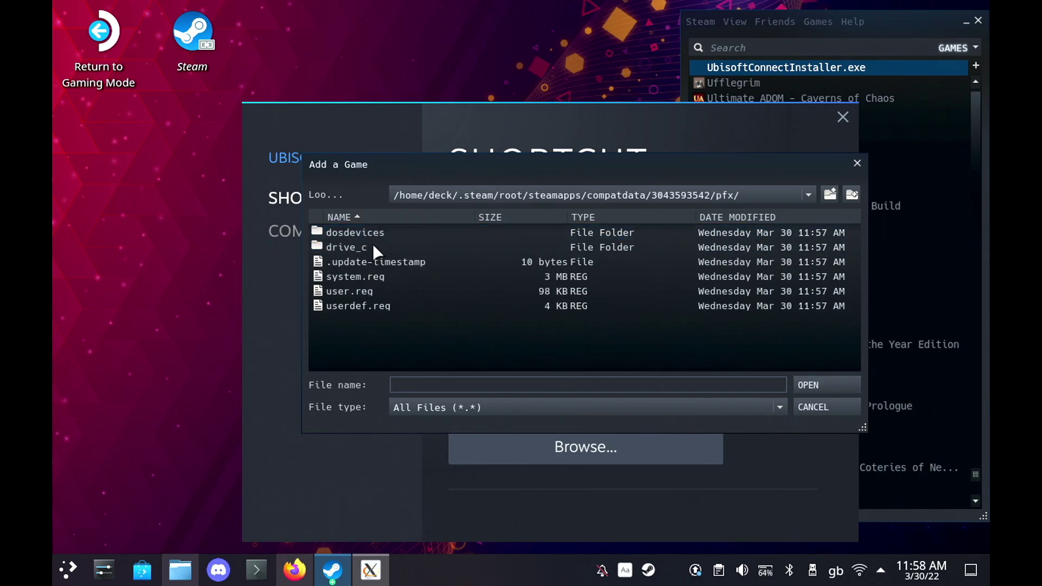
{"action": "double_click", "coordinate": [360, 245]}
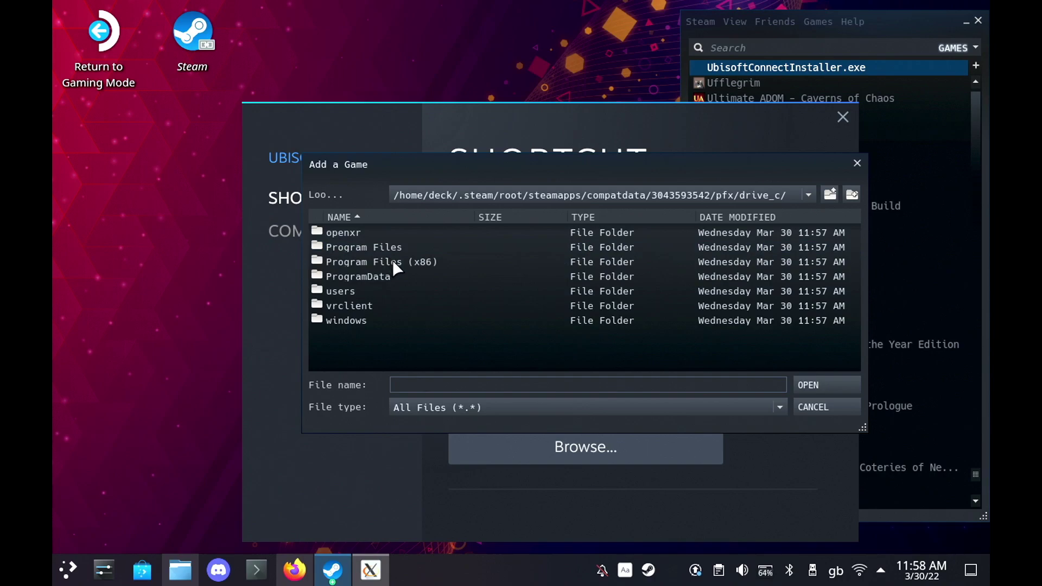
{"action": "double_click", "coordinate": [393, 261]}
{"action": "double_click", "coordinate": [357, 277]}
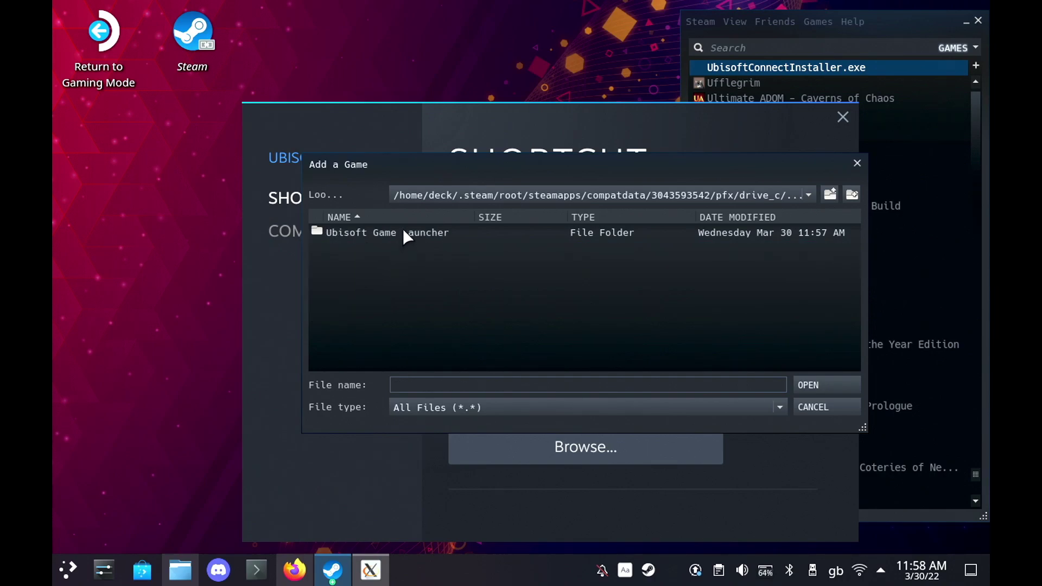
{"action": "double_click", "coordinate": [403, 232]}
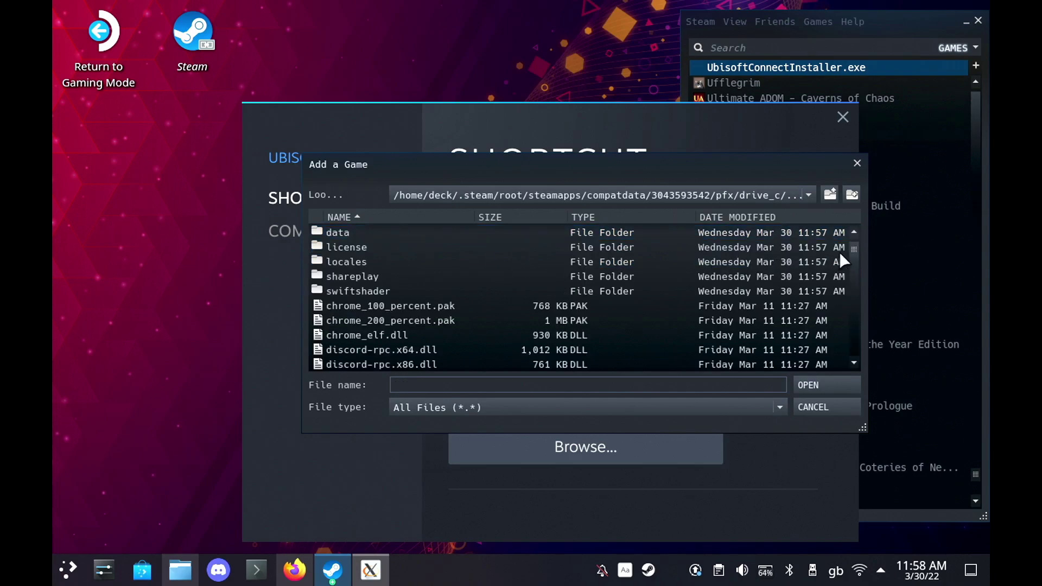
Step: Set the shortcut's target to UbisoftConnect.exe in the Ubisoft Game Launcher folder
{"action": "left_click_drag", "start_coordinate": [853, 249], "coordinate": [840, 315]}
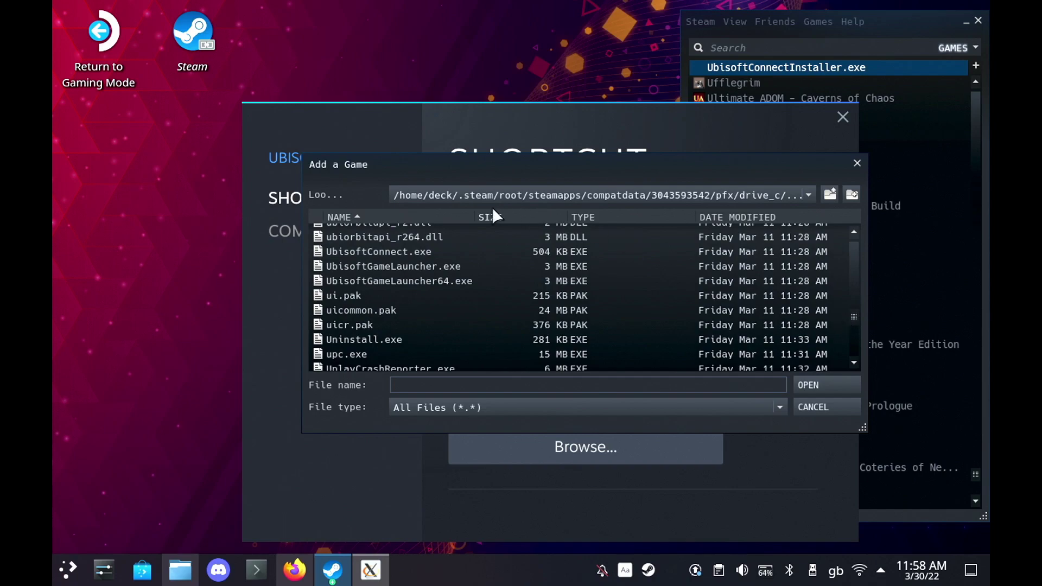
{"action": "left_click", "coordinate": [419, 252]}
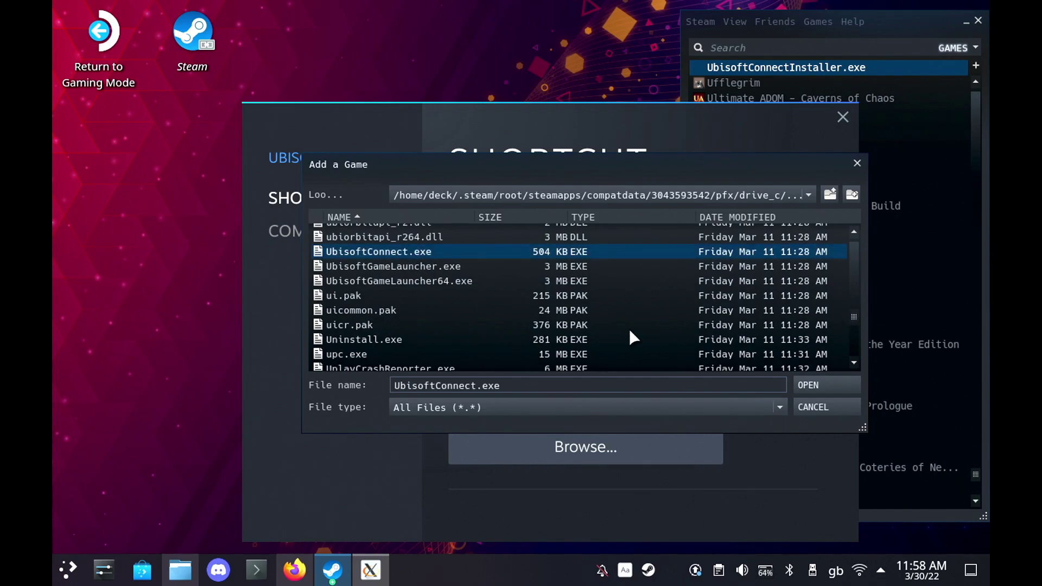
{"action": "left_click", "coordinate": [803, 385]}
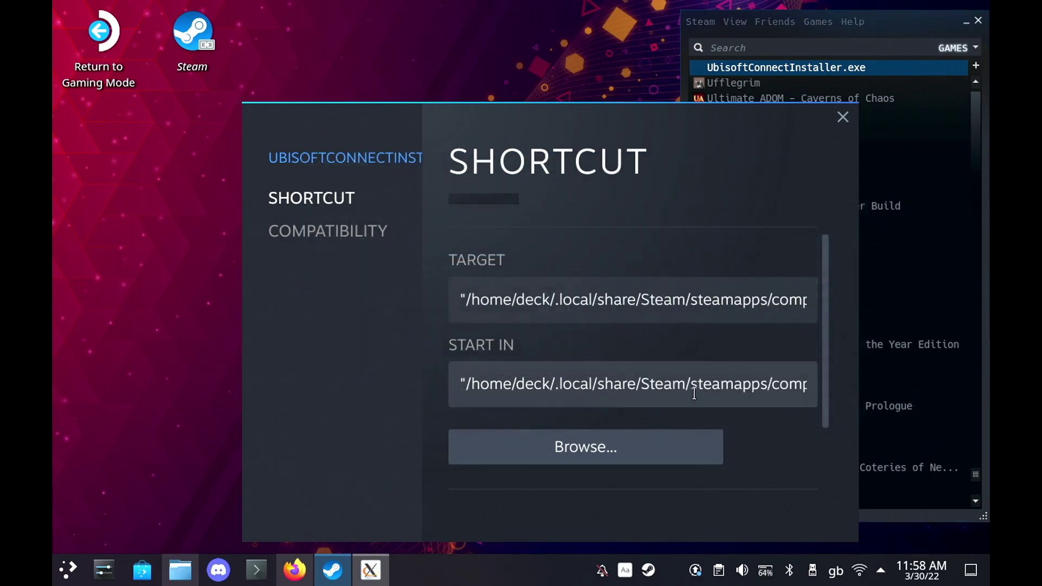
Step: Check the shortcut's target path and its forced compatibility tool, and close the properties
{"action": "key", "text": "End"}
{"action": "left_click_drag", "start_coordinate": [747, 300], "coordinate": [816, 324]}
{"action": "left_click", "coordinate": [364, 224]}
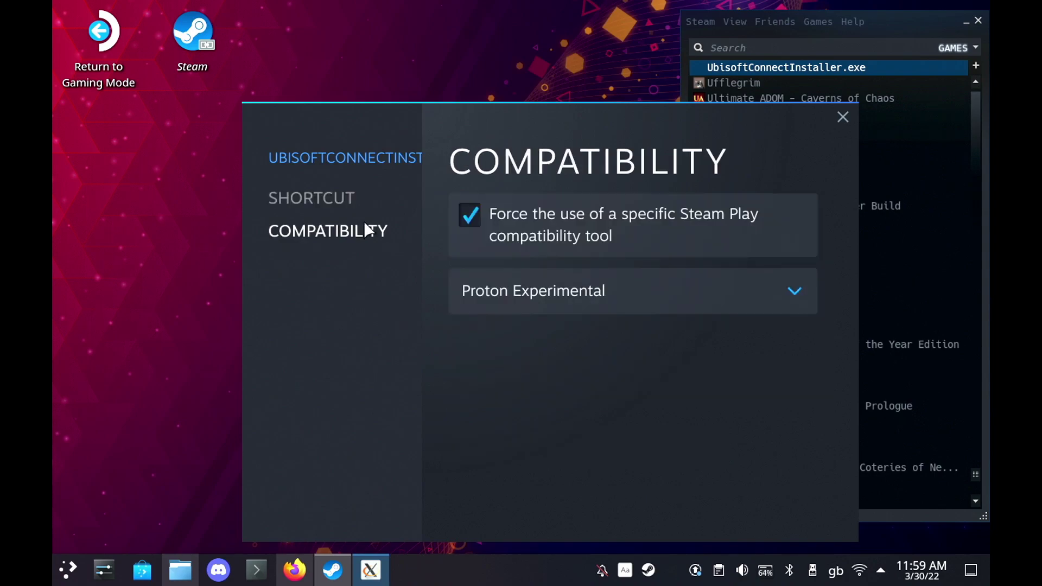
{"action": "left_click", "coordinate": [842, 117]}
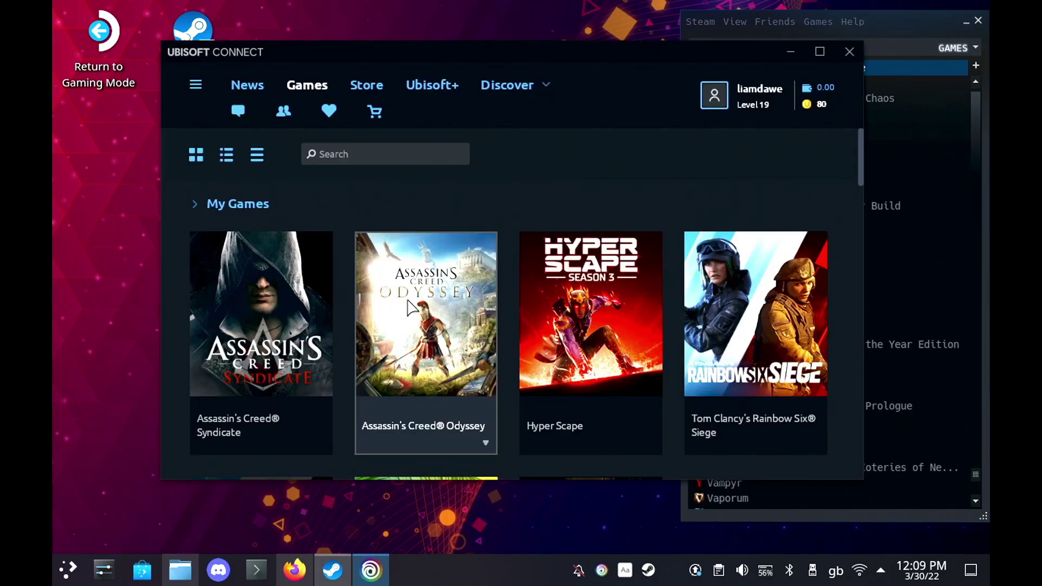
Step: Start the Assassin's Creed Odyssey download in English and open the folder selection for its install location
{"action": "left_click", "coordinate": [408, 307]}
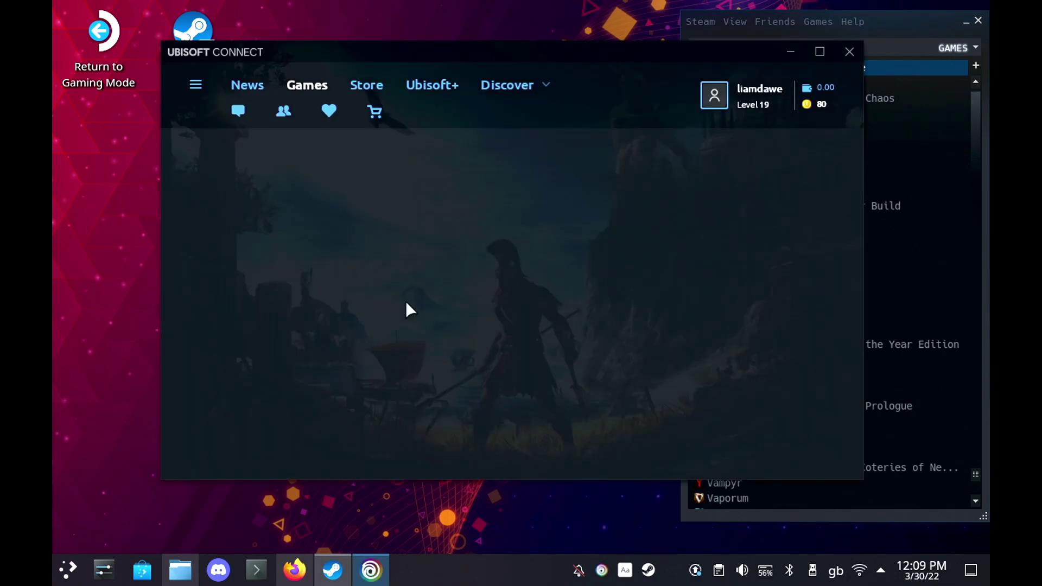
{"action": "left_click", "coordinate": [306, 323]}
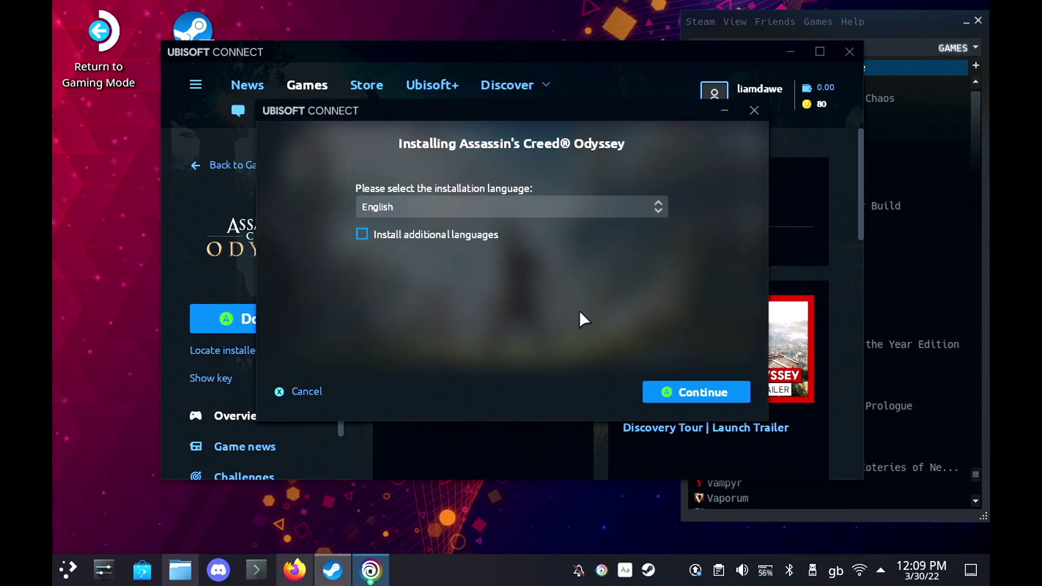
{"action": "left_click", "coordinate": [686, 391]}
{"action": "left_click", "coordinate": [639, 211]}
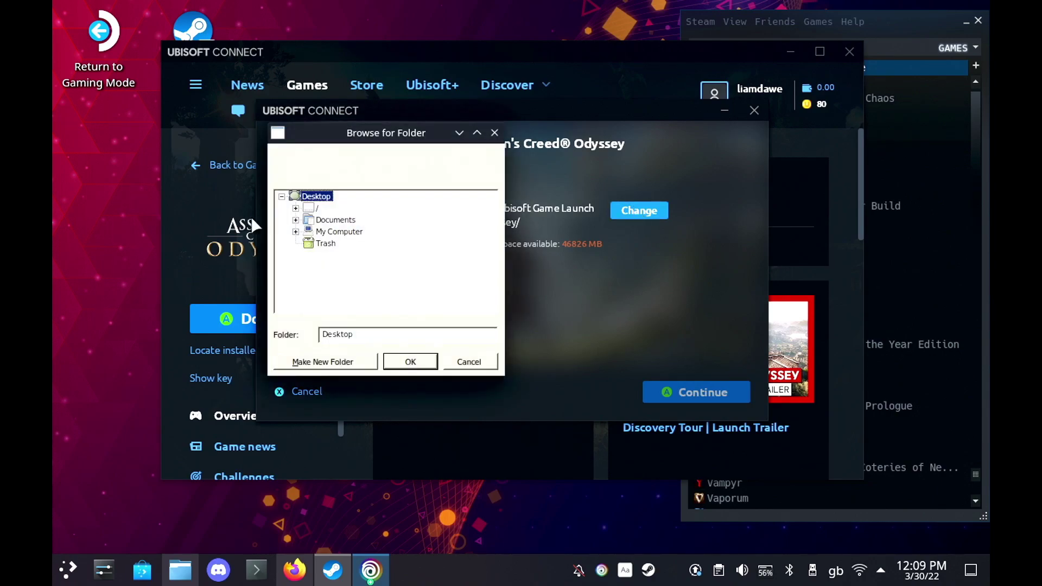
Step: Try to use the E: drive under My Computer as the install folder, and close the game's installation dialog
{"action": "left_click", "coordinate": [296, 232]}
{"action": "left_click", "coordinate": [322, 279]}
{"action": "left_click", "coordinate": [310, 279]}
{"action": "left_click", "coordinate": [310, 209]}
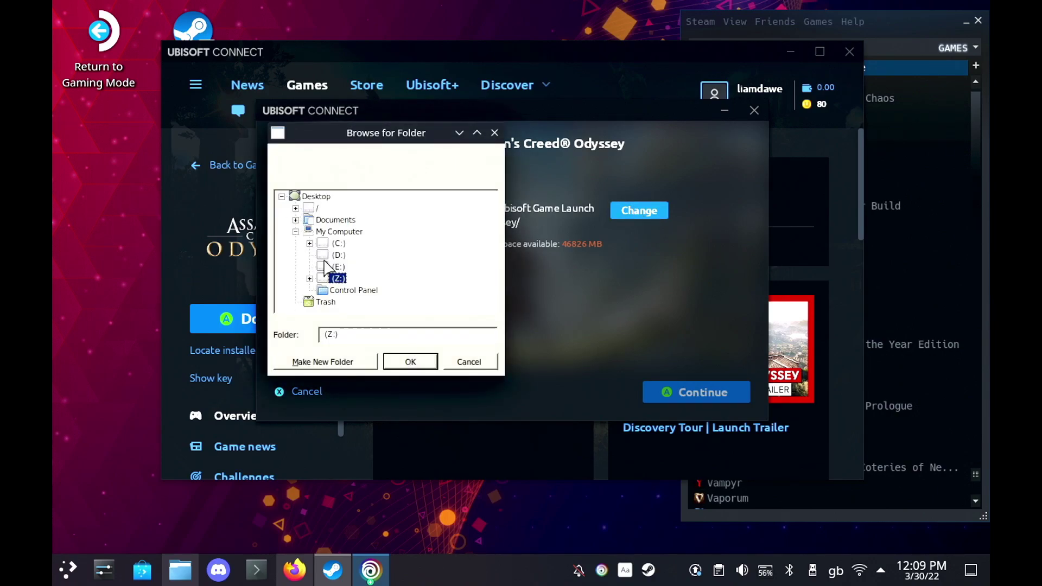
{"action": "left_click", "coordinate": [337, 266]}
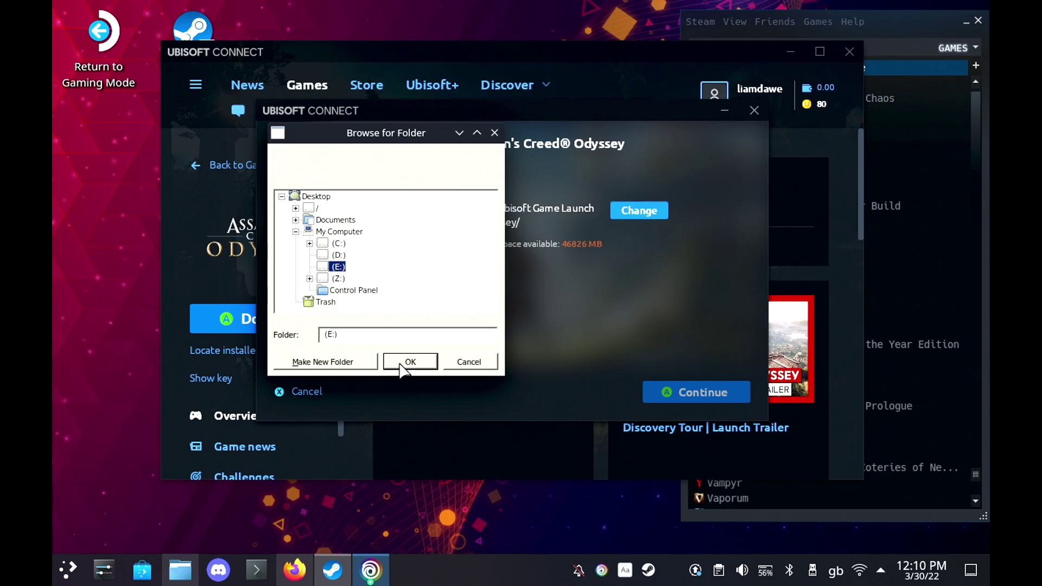
{"action": "left_click", "coordinate": [408, 362]}
{"action": "left_click", "coordinate": [754, 111]}
Step: Quit Ubisoft Connect and enter STEAM_COMPAT_MOUNTS= as the launch options of the UbisoftConnectInstaller.exe shortcut
{"action": "right_click", "coordinate": [601, 570]}
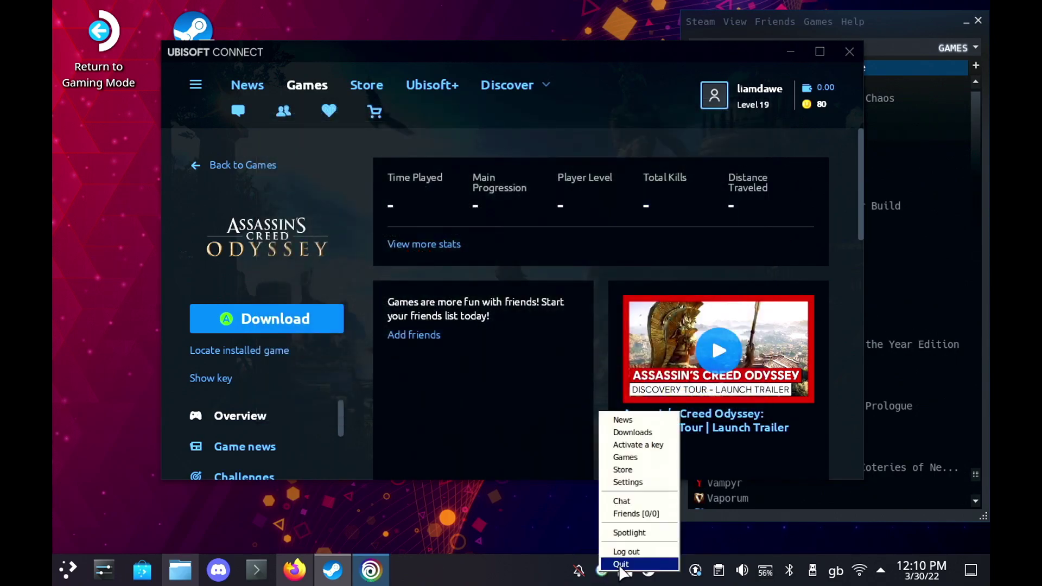
{"action": "left_click", "coordinate": [619, 561]}
{"action": "left_click", "coordinate": [624, 171]}
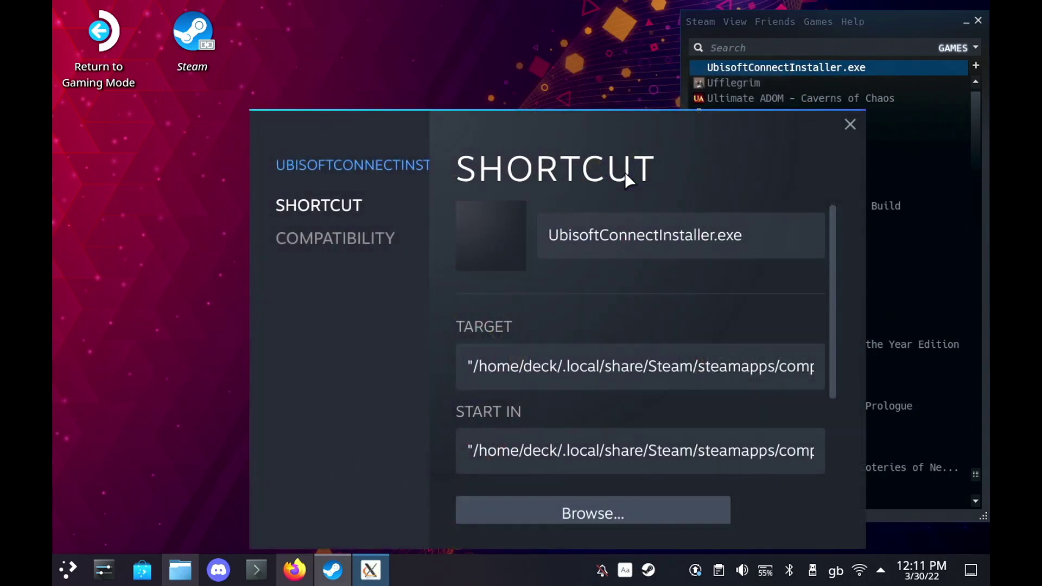
{"action": "left_click_drag", "start_coordinate": [834, 288], "coordinate": [728, 418]}
{"action": "left_click", "coordinate": [710, 423]}
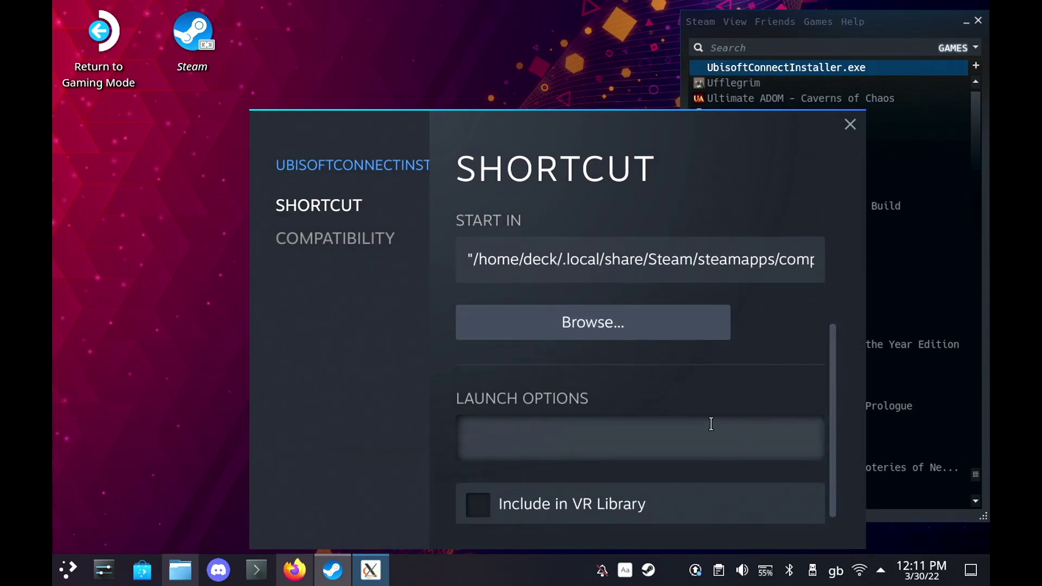
{"action": "type", "text": "STEA"}
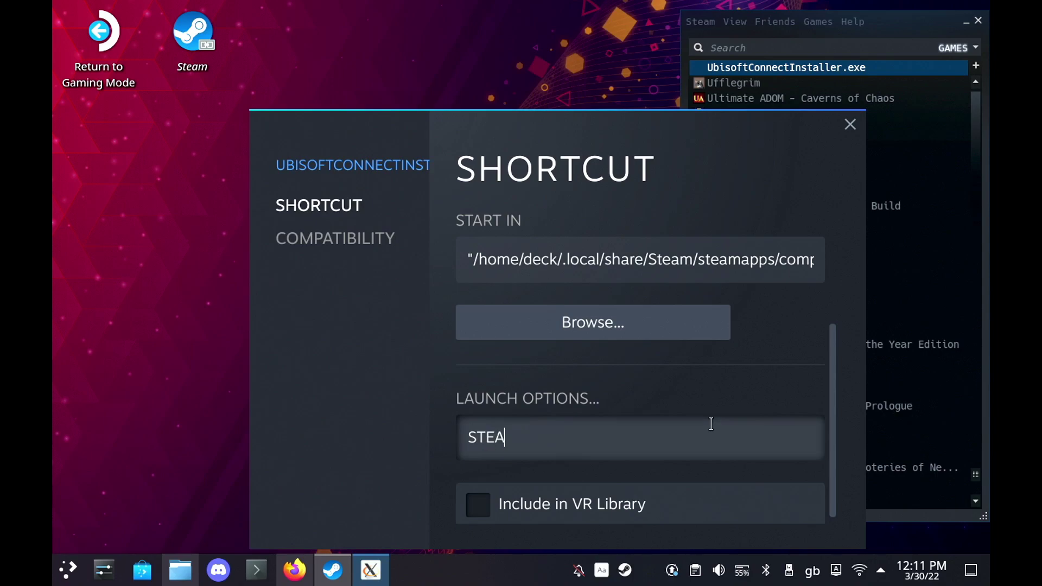
{"action": "type", "text": "M_COMPAT_MOUNTS="}
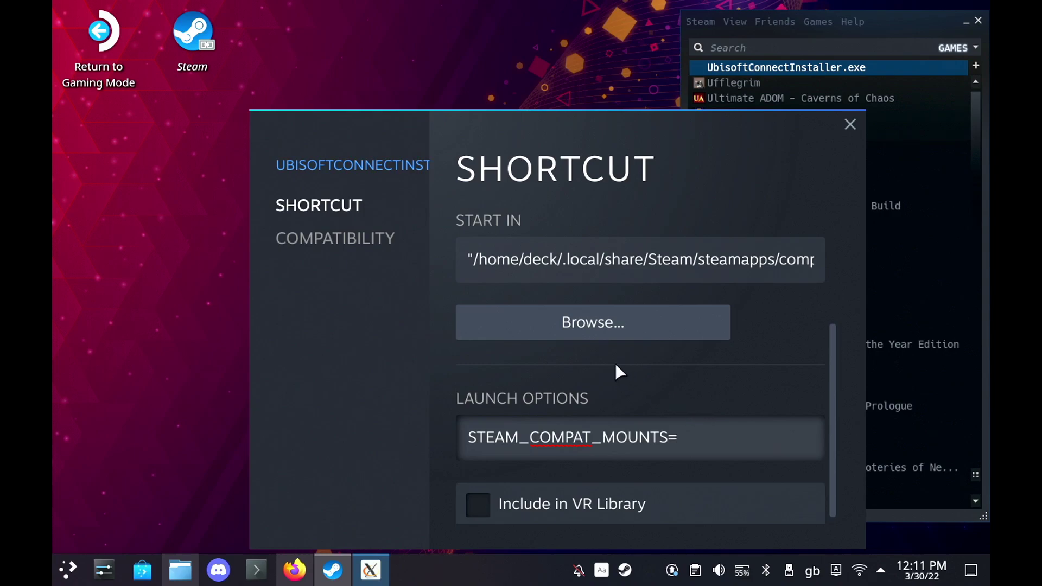
Step: Switch to the Dolphin file manager, open the removable device primary and copy its path /run/media/mmcblk0p1/
{"action": "left_click", "coordinate": [179, 568]}
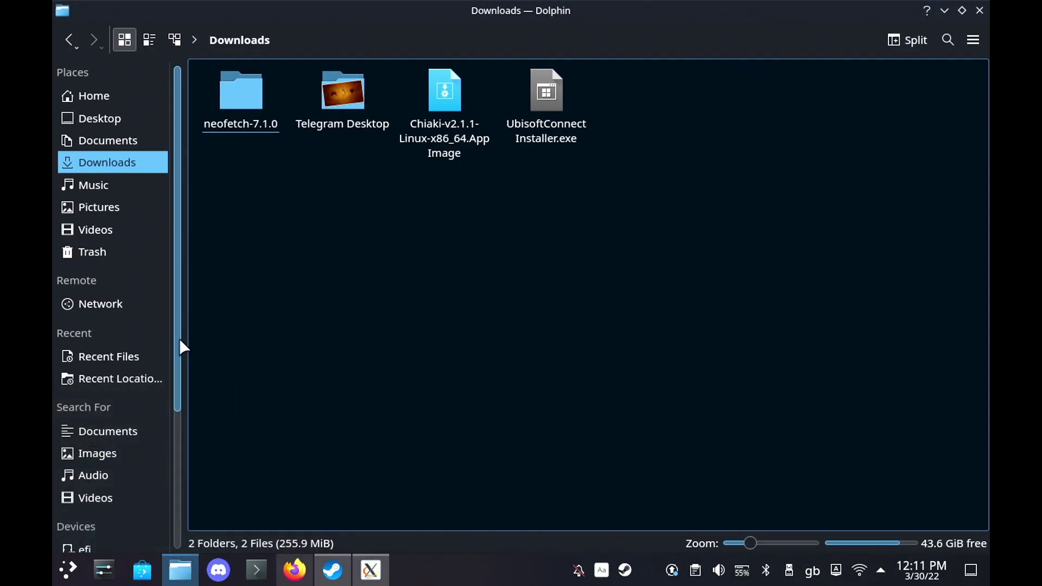
{"action": "left_click_drag", "start_coordinate": [179, 337], "coordinate": [170, 501]}
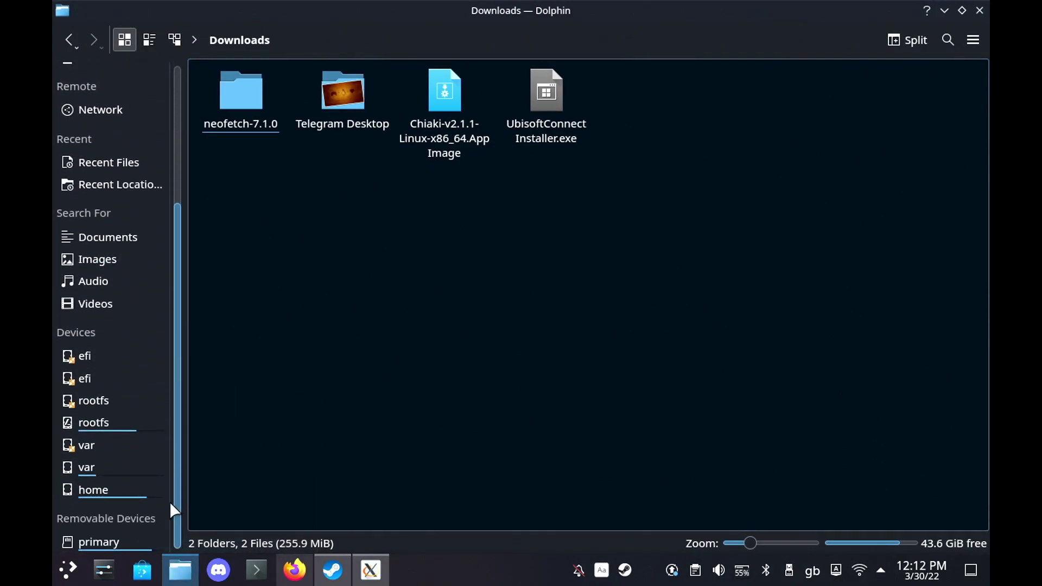
{"action": "left_click", "coordinate": [115, 537]}
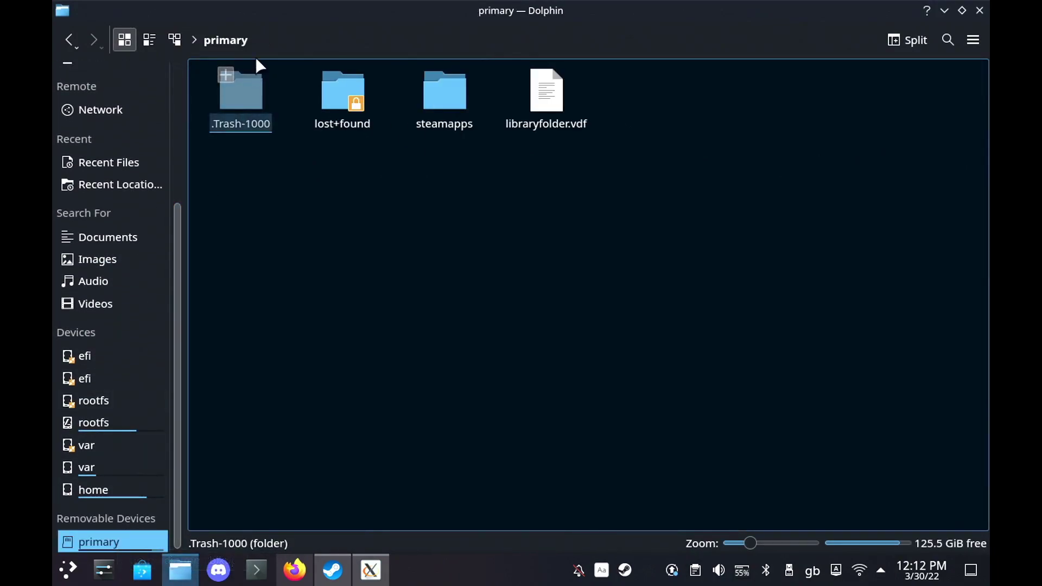
{"action": "left_click", "coordinate": [262, 40]}
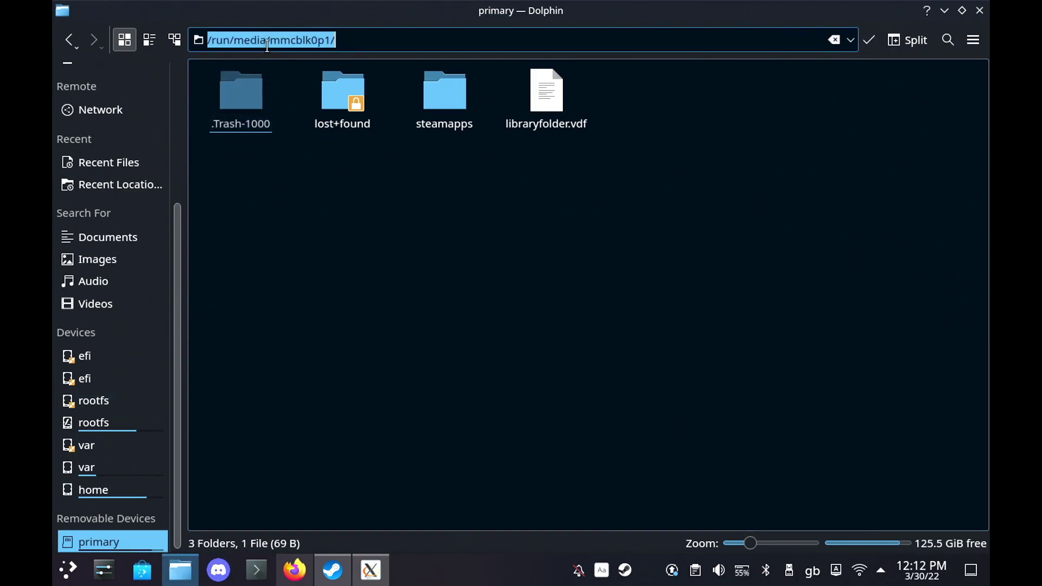
{"action": "right_click", "coordinate": [266, 44]}
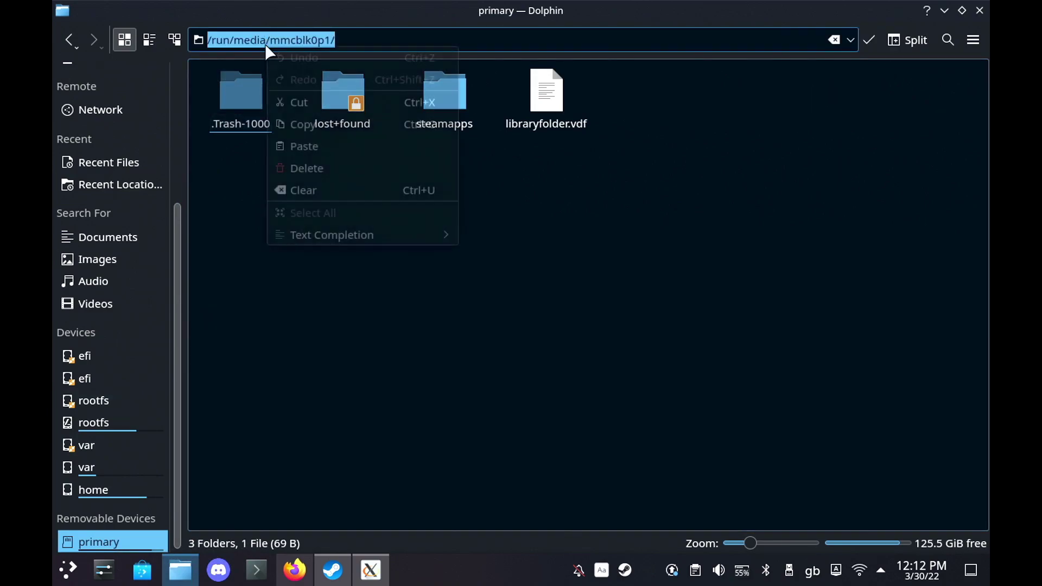
{"action": "left_click", "coordinate": [313, 124]}
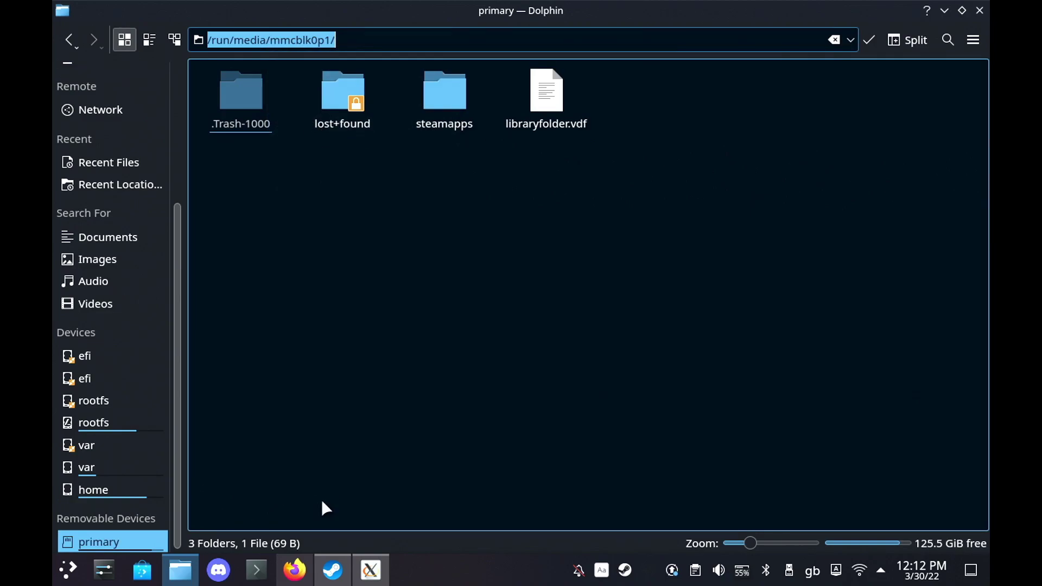
Step: Return to the Steam shortcut's launch options and append the copied path /run/media/mmcblk0p1/ followed by a space and %
{"action": "left_click", "coordinate": [370, 570]}
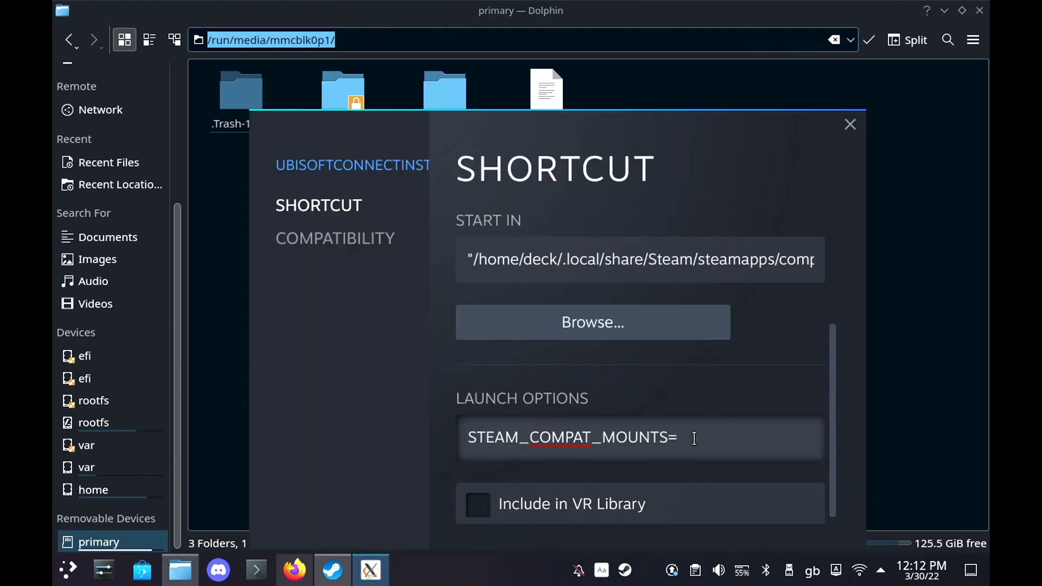
{"action": "key", "text": "ctrl+v"}
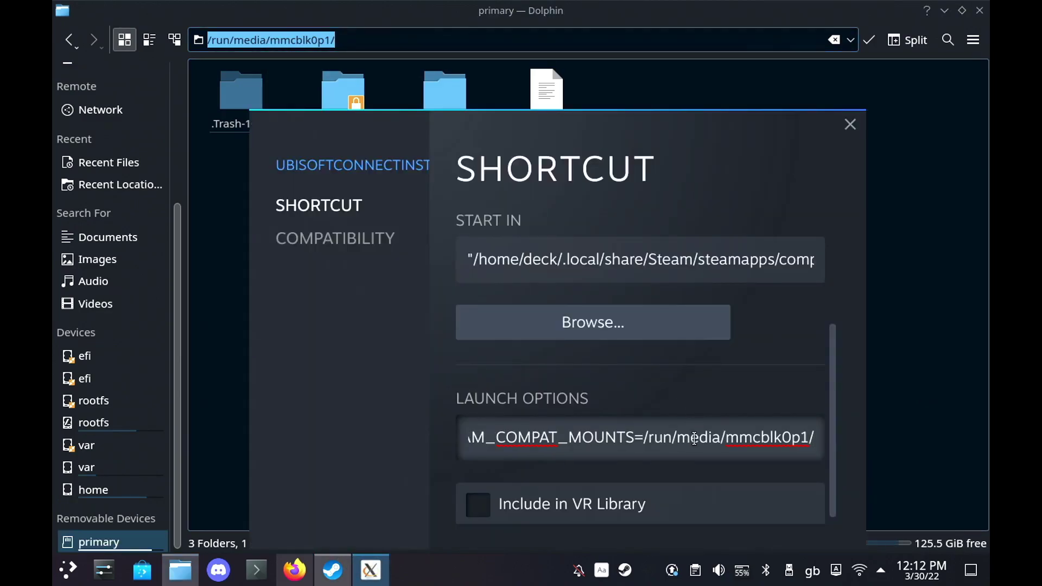
{"action": "type", "text": "%"}
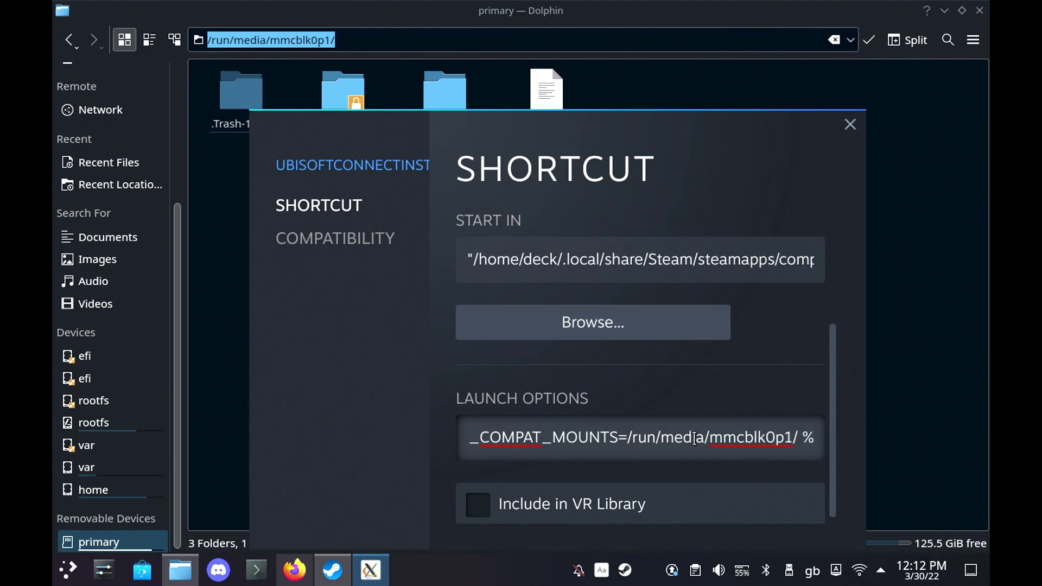
{"action": "type", "text": "COMMAND%"}
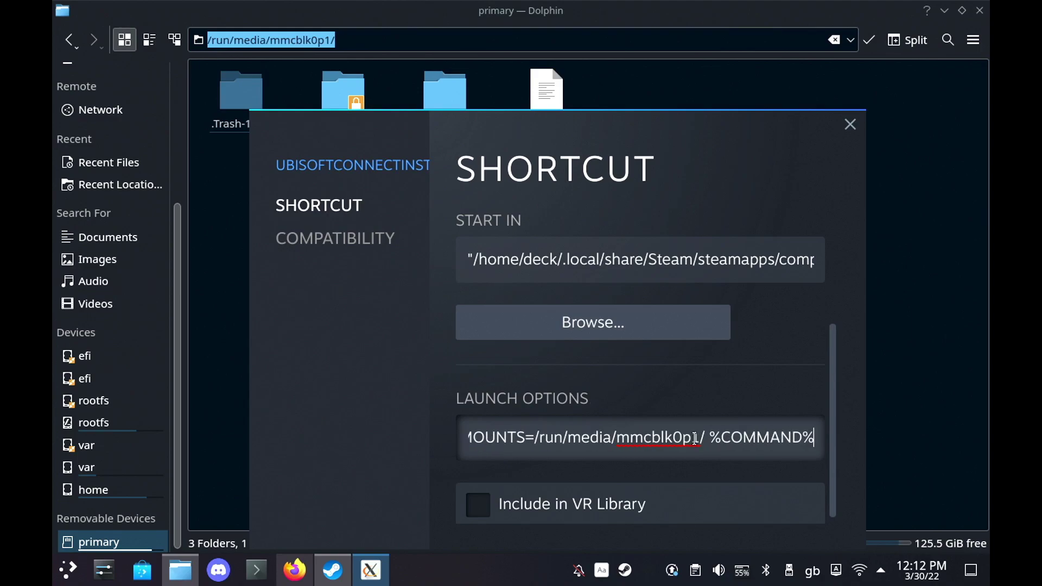
{"action": "key", "text": "BackSpace"}
{"action": "key", "text": "BackSpace"}
{"action": "key", "text": "BackSpace"}
{"action": "key", "text": "BackSpace"}
{"action": "key", "text": "BackSpace"}
{"action": "key", "text": "BackSpace"}
{"action": "key", "text": "BackSpace"}
{"action": "key", "text": "BackSpace"}
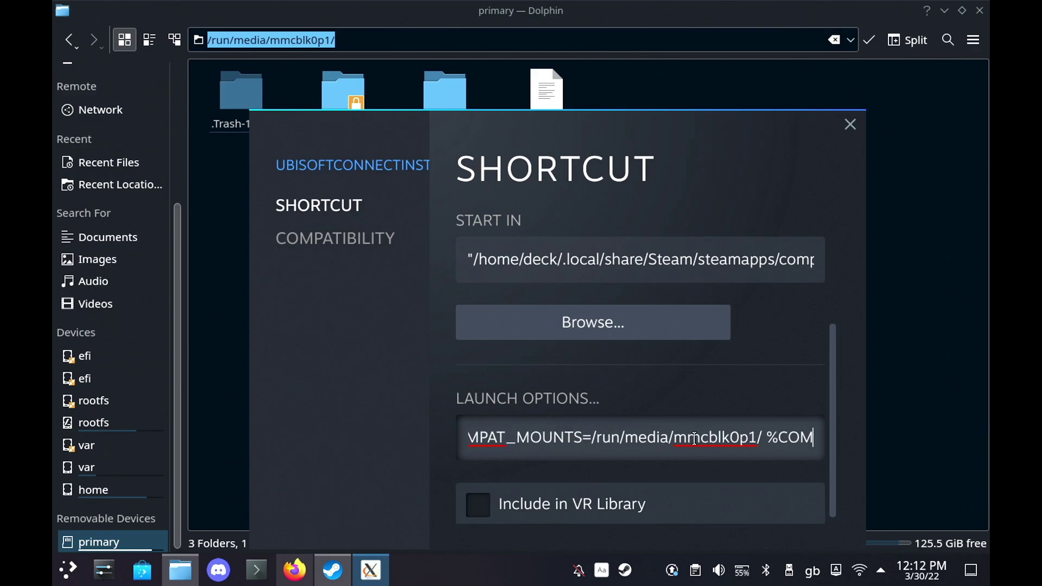
Step: Complete the launch options with command% in lower case and close the shortcut properties
{"action": "type", "text": "command%"}
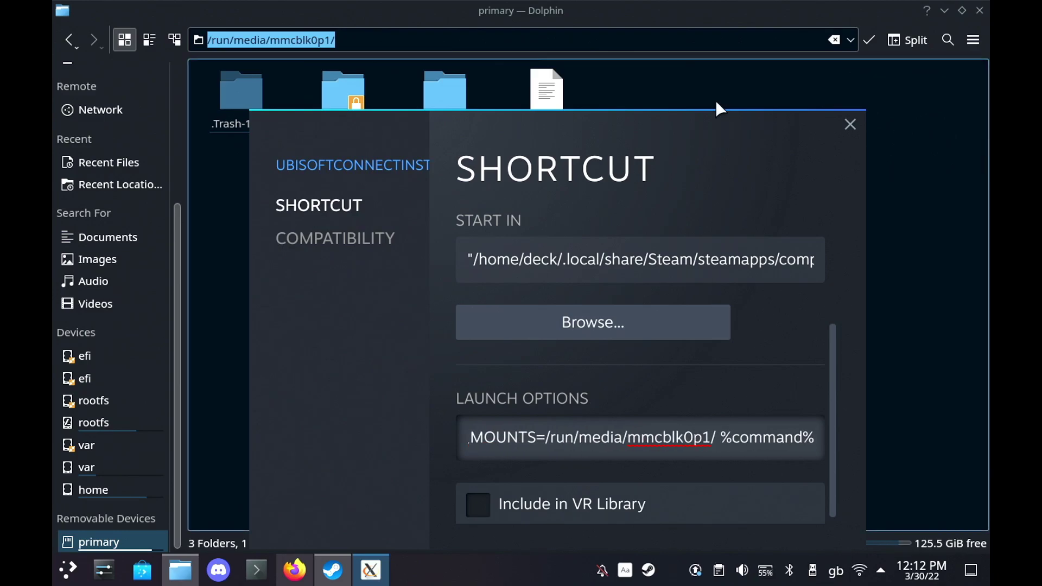
{"action": "left_click", "coordinate": [850, 125]}
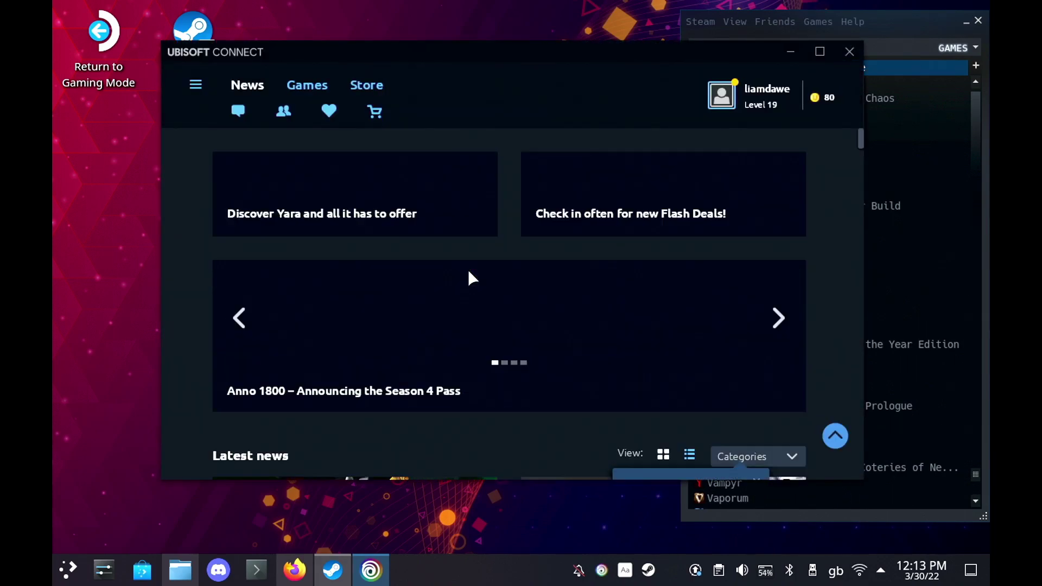
Step: Open Assassin's Creed Odyssey from the Ubisoft Connect games list and start downloading it in English
{"action": "left_click", "coordinate": [307, 85]}
{"action": "left_click", "coordinate": [401, 291]}
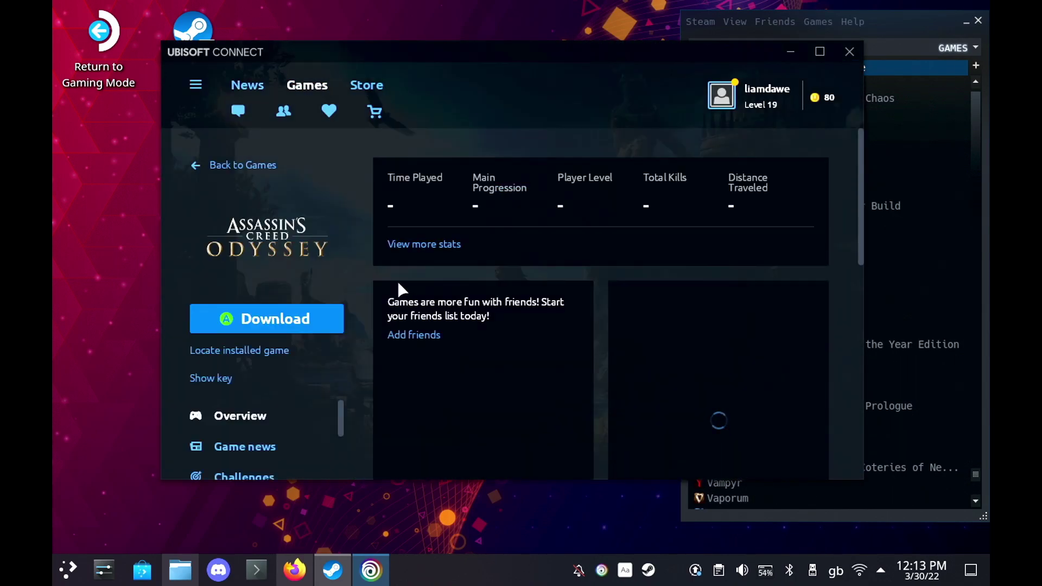
{"action": "left_click", "coordinate": [285, 324]}
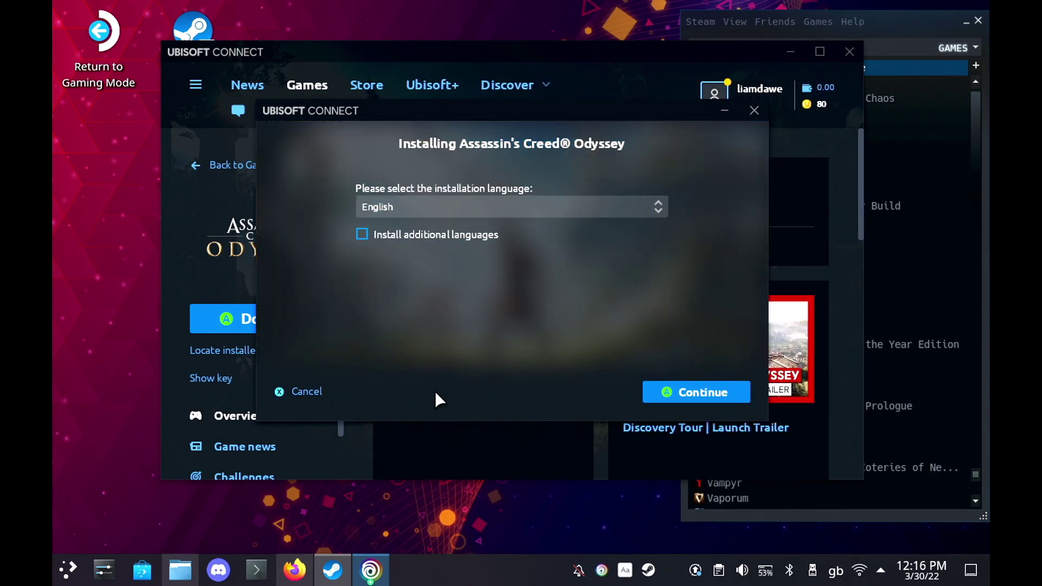
{"action": "left_click", "coordinate": [698, 392]}
Step: Change the game's install folder to the E: drive under My Computer and continue the installation
{"action": "left_click", "coordinate": [639, 211]}
{"action": "left_click", "coordinate": [296, 232]}
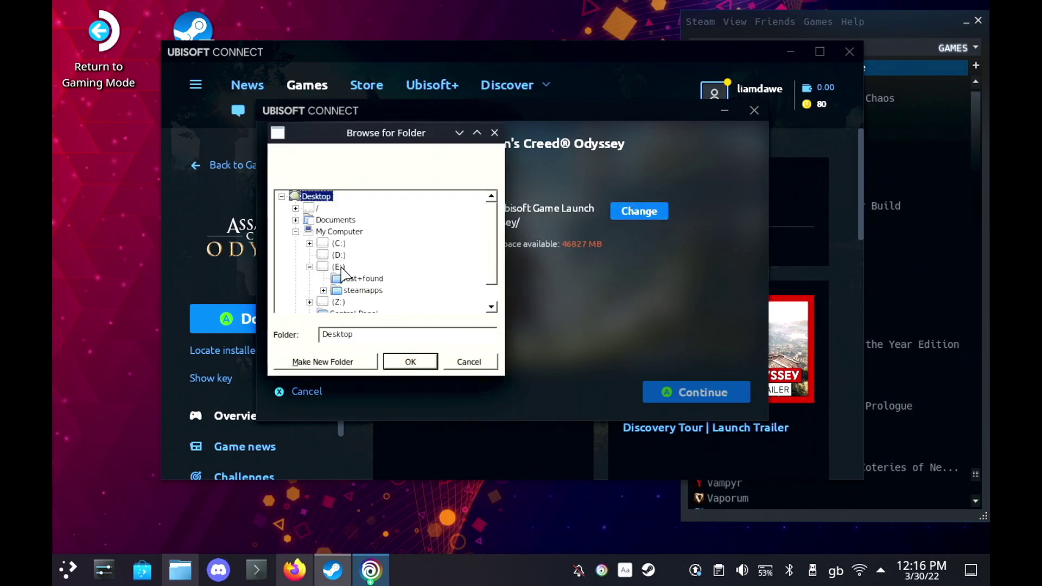
{"action": "left_click", "coordinate": [339, 266]}
{"action": "left_click", "coordinate": [411, 361]}
{"action": "left_click", "coordinate": [665, 393]}
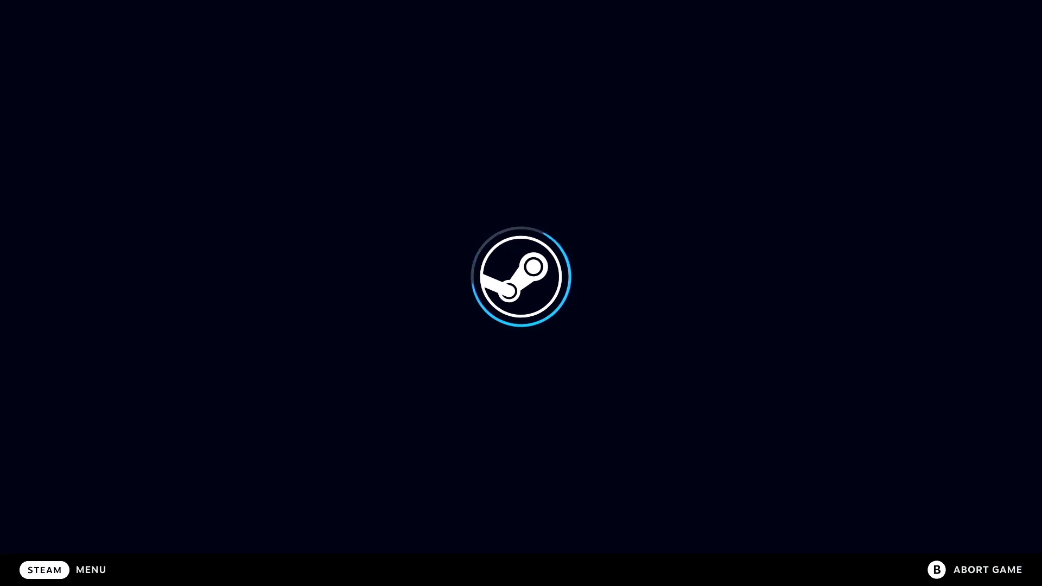
Step: In Gaming Mode, open the running Ubisoft Connect shortcut's controller settings and the template list for loading a new layout
{"action": "key", "text": "ctrl+1"}
{"action": "key", "text": "Right"}
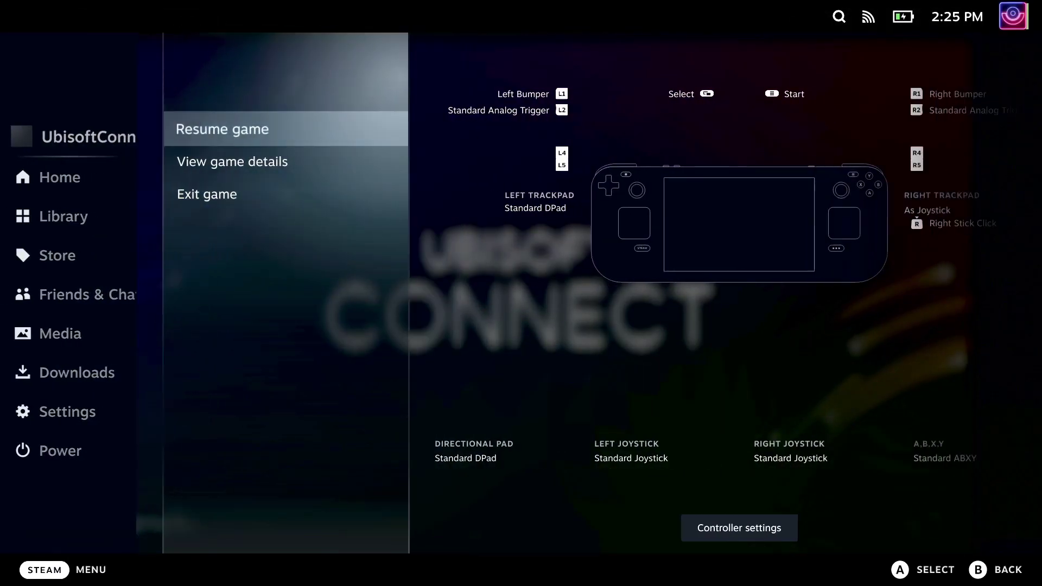
{"action": "key", "text": "Right"}
{"action": "key", "text": "Return"}
{"action": "key", "text": "Return"}
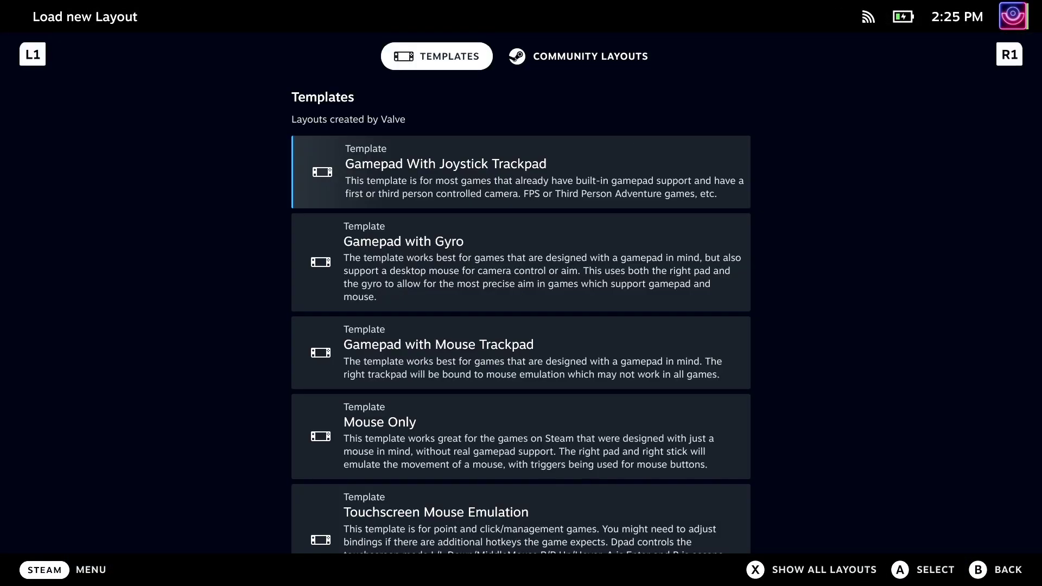
Step: Load the Keyboard (WASD) and Mouse template as the controller layout and return to Ubisoft Connect
{"action": "key", "text": "Down"}
{"action": "key", "text": "Down"}
{"action": "key", "text": "Down"}
{"action": "key", "text": "Down"}
{"action": "key", "text": "Down"}
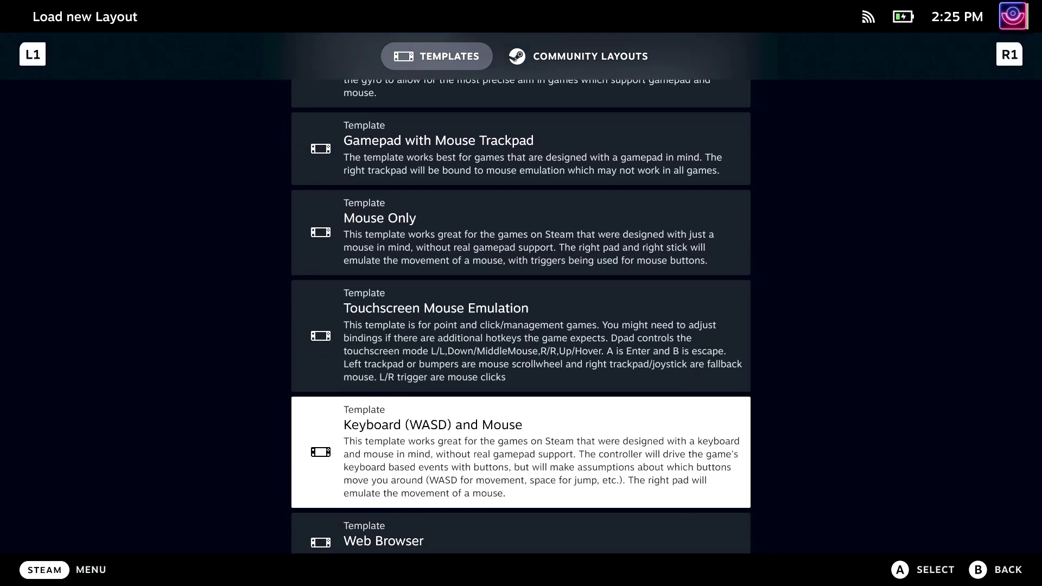
{"action": "key", "text": "Return"}
{"action": "key", "text": "Escape"}
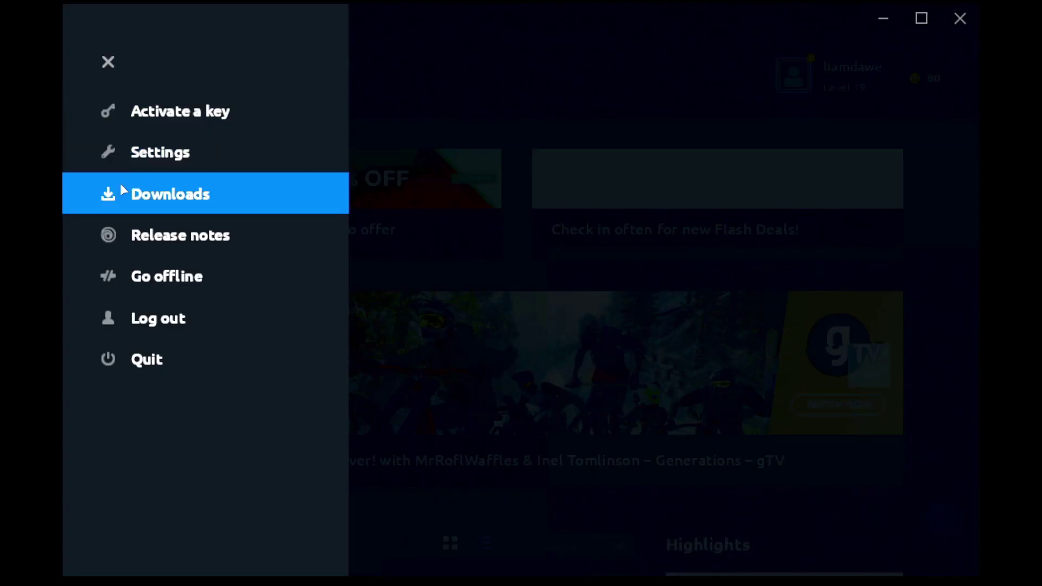
Step: View the general settings of Ubisoft Connect, and launch Assassin's Creed Odyssey from the installed games
{"action": "left_click", "coordinate": [159, 153]}
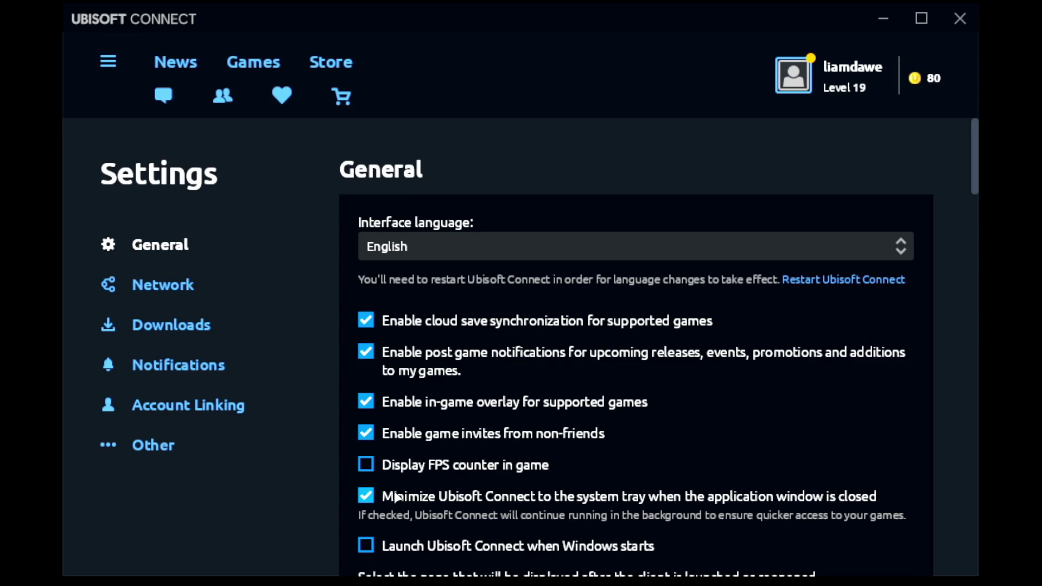
{"action": "left_click", "coordinate": [253, 66]}
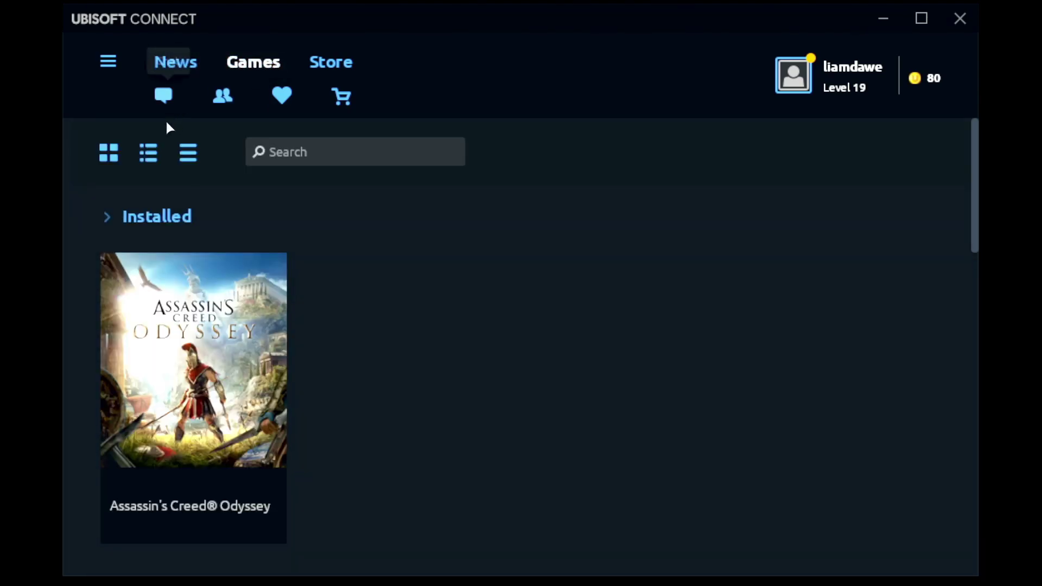
{"action": "left_click", "coordinate": [156, 342]}
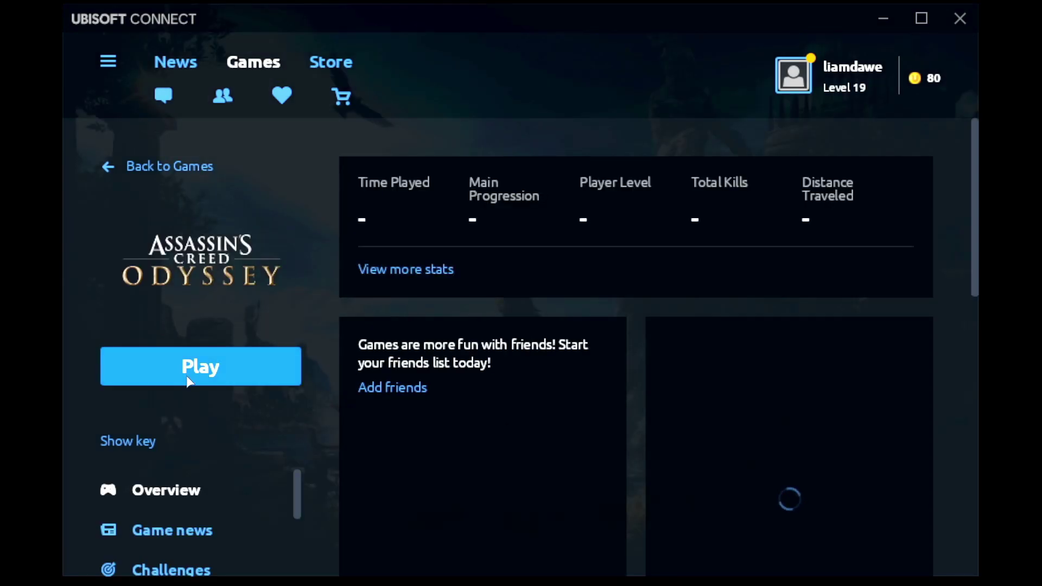
{"action": "left_click", "coordinate": [214, 360]}
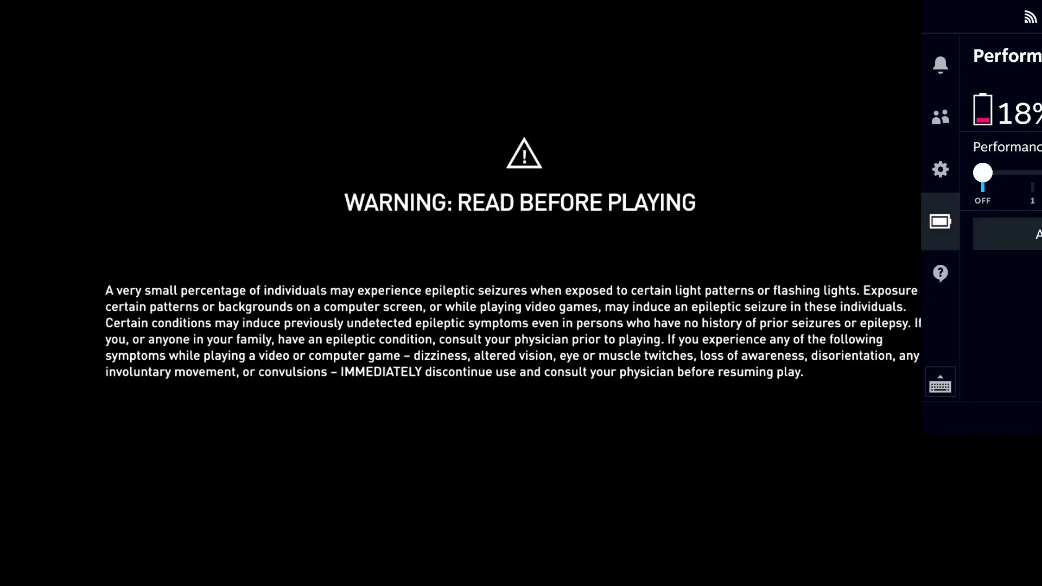
Step: Set the Performance Overlay Level to 2 for the running game and close the performance settings
{"action": "key", "text": "Right"}
{"action": "key", "text": "Down"}
{"action": "key", "text": "Return"}
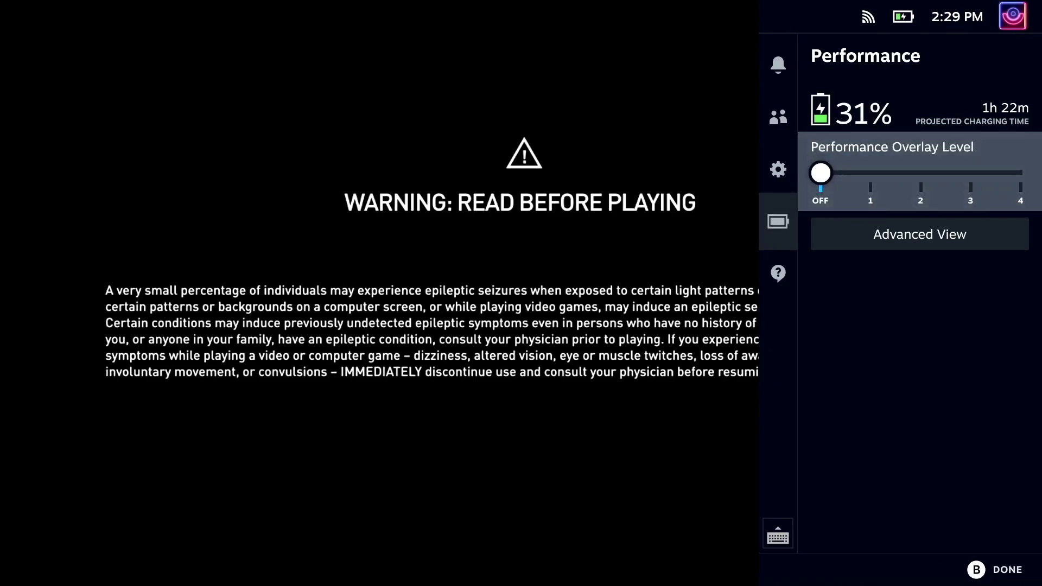
{"action": "key", "text": "Right"}
{"action": "key", "text": "Right"}
{"action": "key", "text": "Return"}
{"action": "key", "text": "Down"}
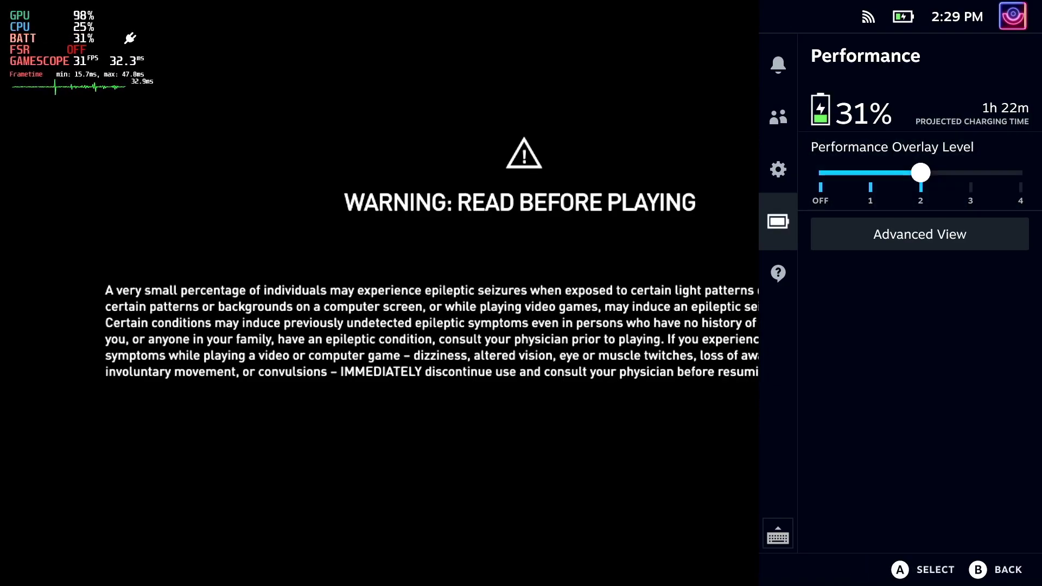
{"action": "key", "text": "Escape"}
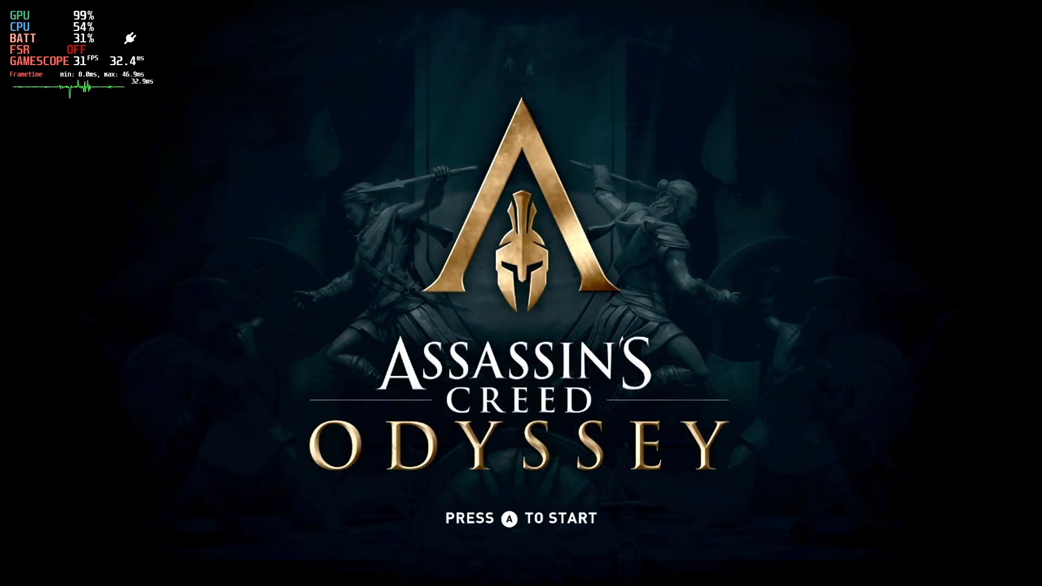
Step: Continue past the Assassin's Creed Odyssey title screen, decline the Ubisoft Club visit and start a new game
{"action": "key", "text": "Return"}
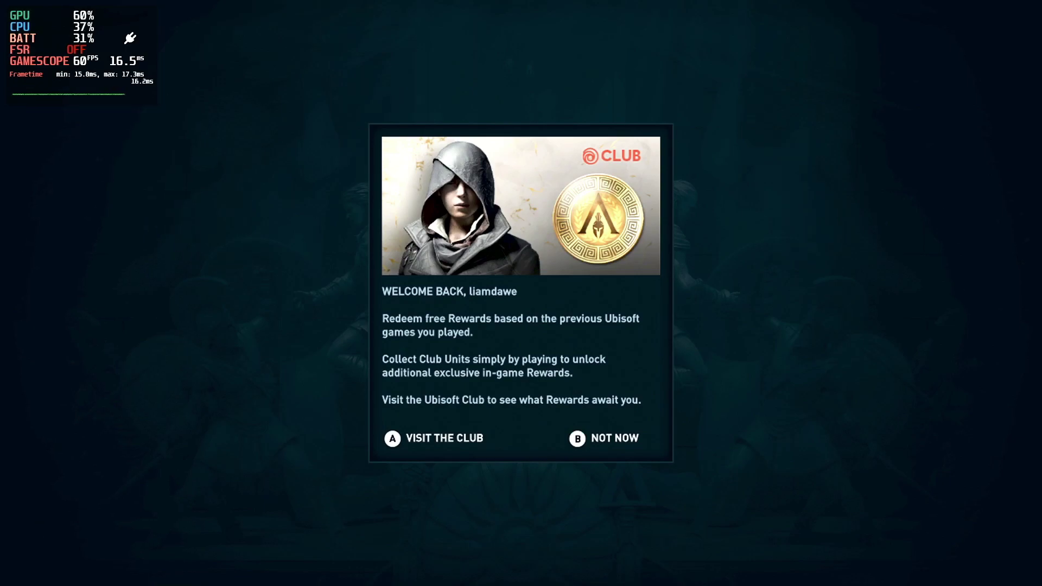
{"action": "key", "text": "Escape"}
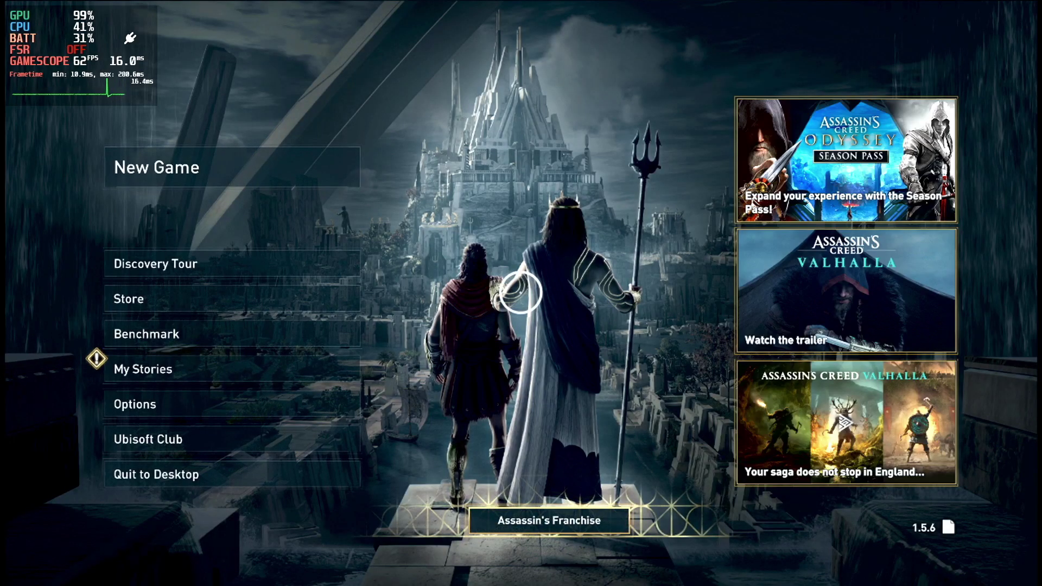
{"action": "left_click", "coordinate": [263, 174]}
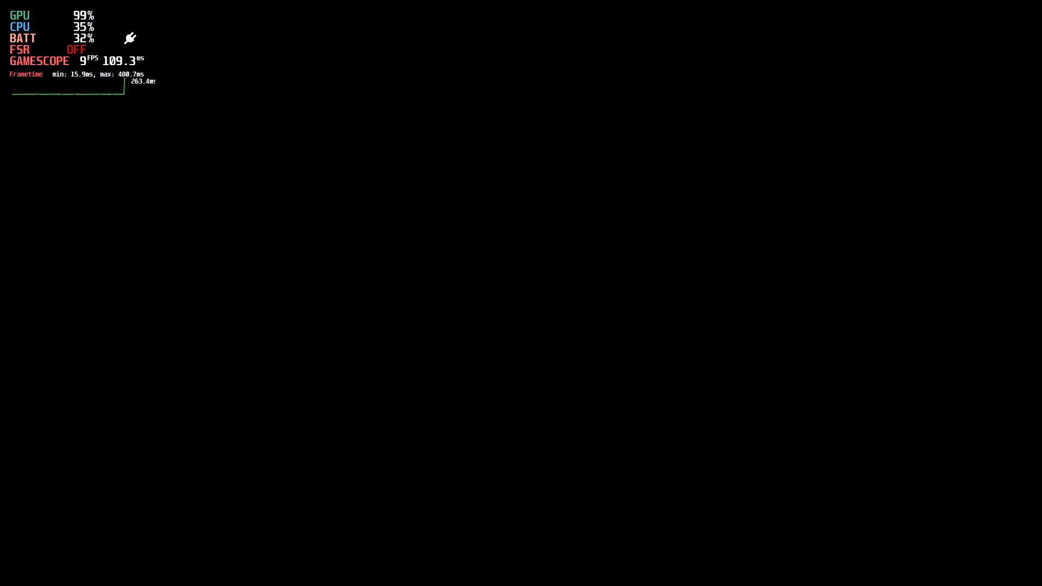